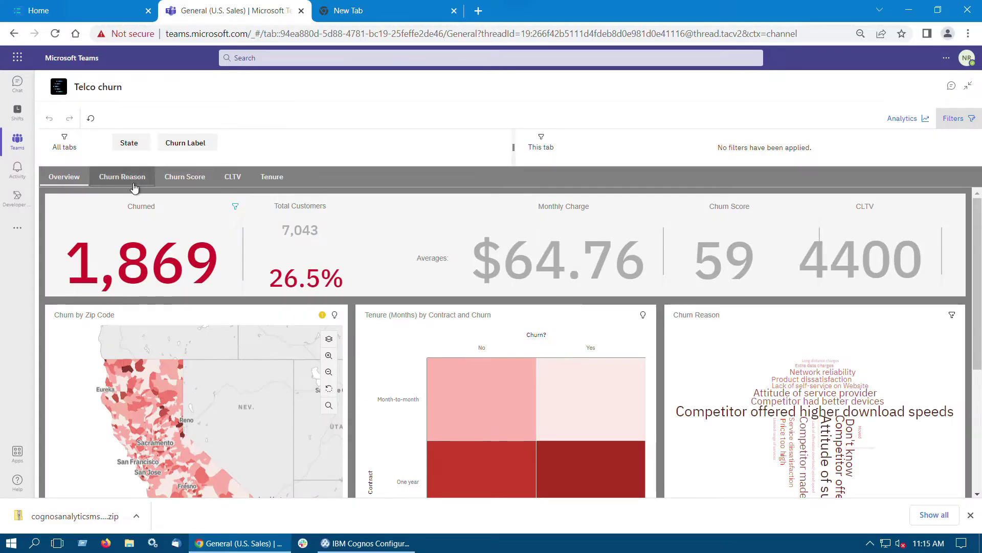
# Step: Look through the Telco churn dashboard's Churn Reason, Churn Score, CLTV and Tenure pages, and return to the Overview page
pyautogui.click(132, 179)
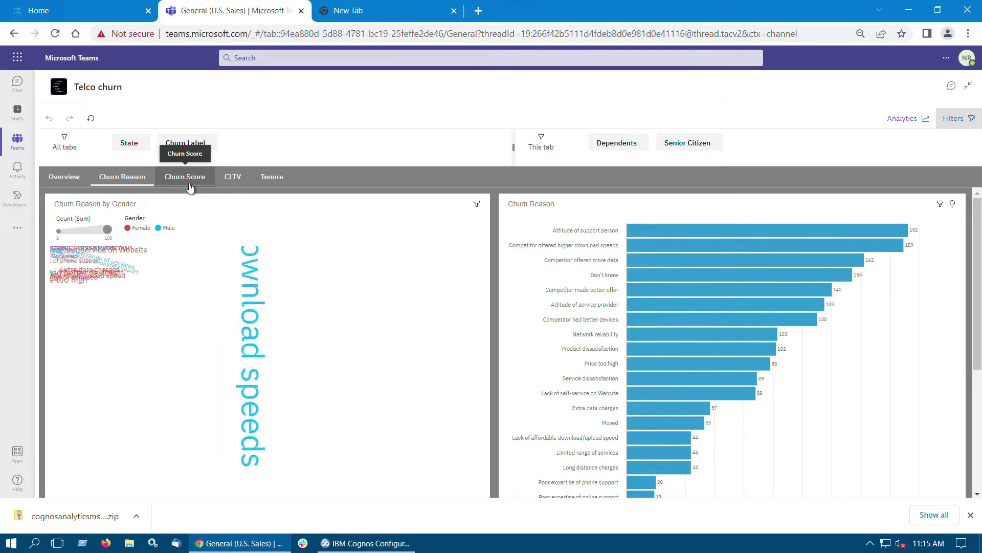
pyautogui.click(189, 188)
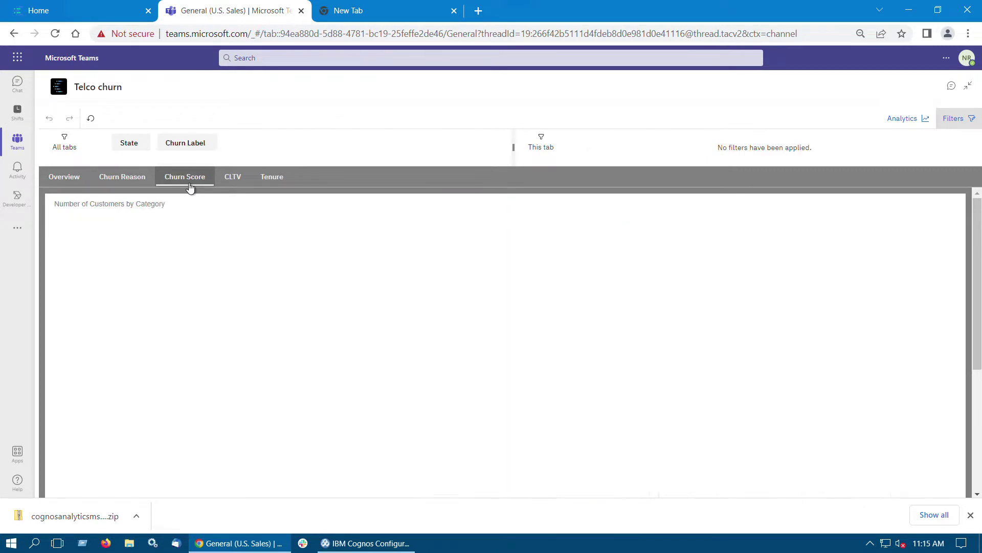
pyautogui.click(238, 184)
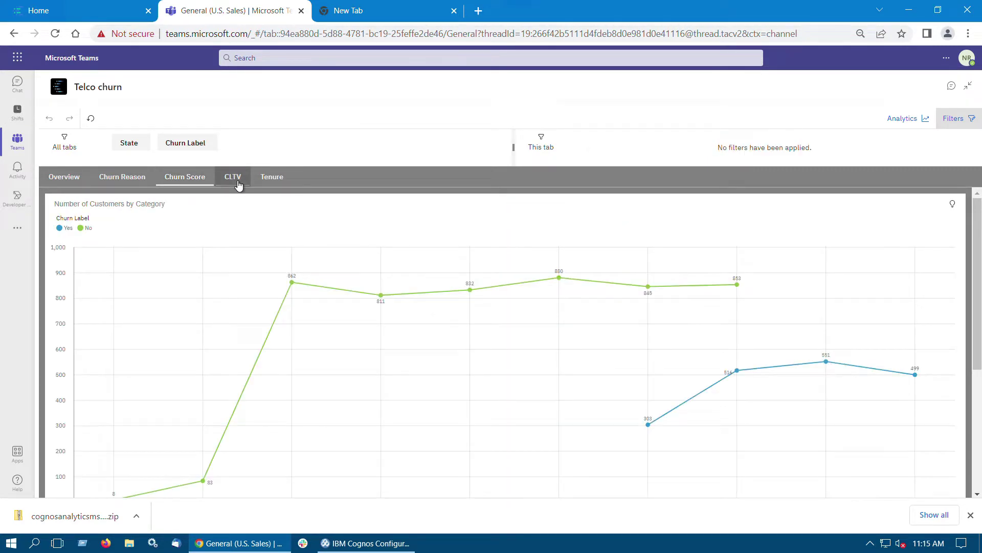
pyautogui.click(267, 187)
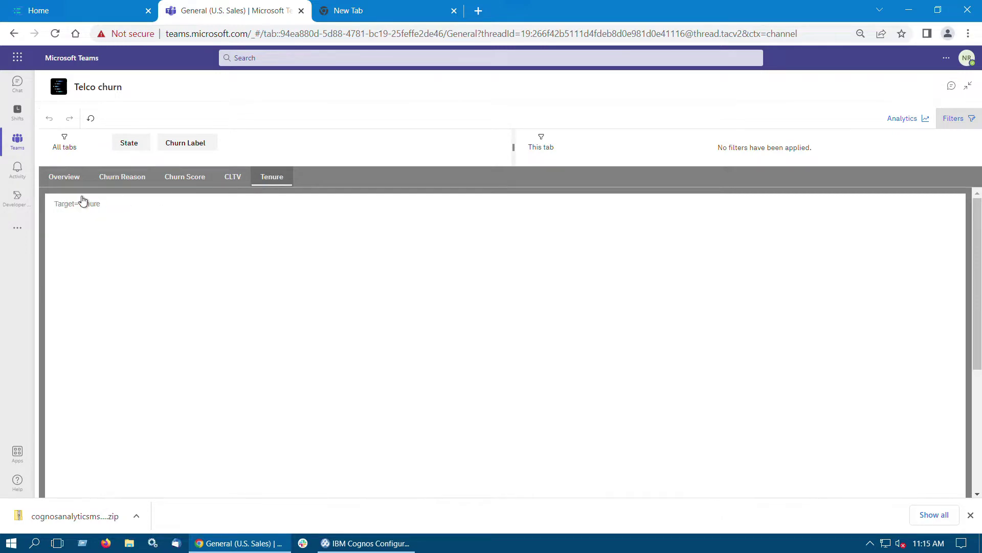
pyautogui.click(63, 180)
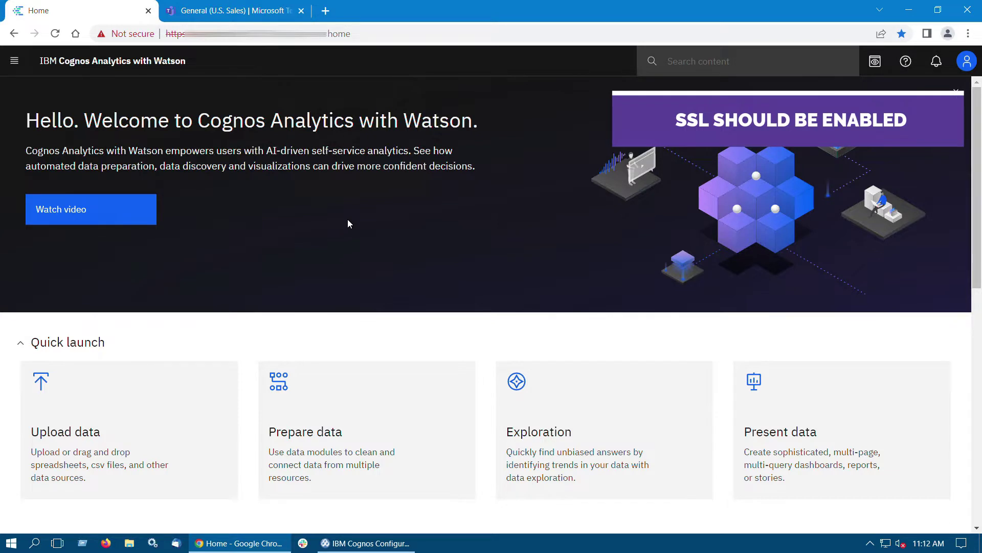
# Step: In IBM Cognos Analytics, open the advanced settings of the system configuration
pyautogui.click(13, 67)
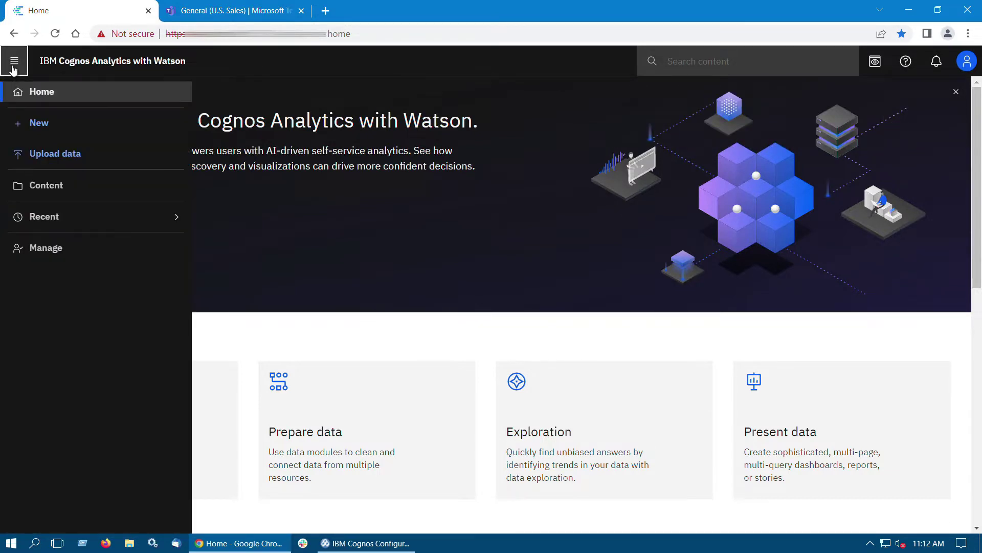
pyautogui.click(103, 259)
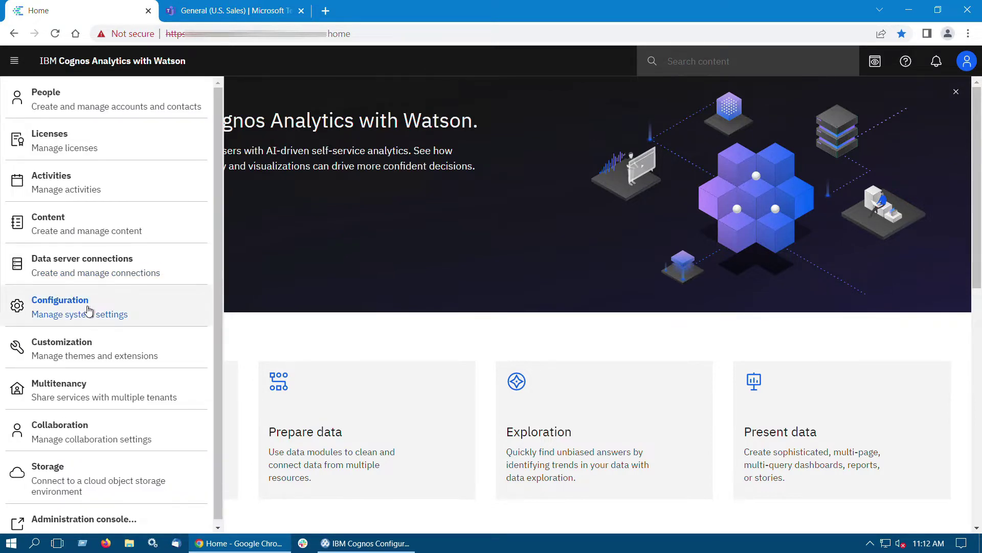
pyautogui.click(109, 309)
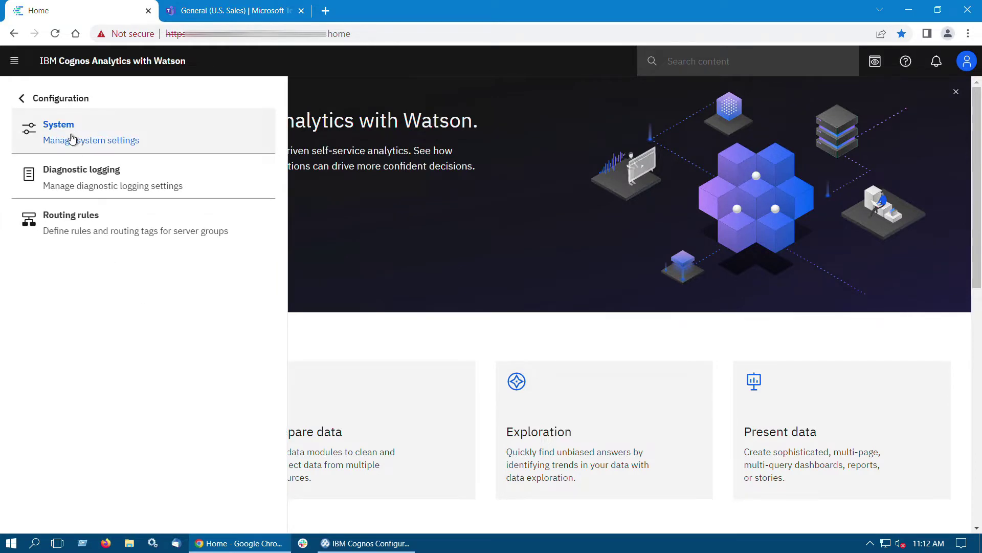
pyautogui.click(72, 139)
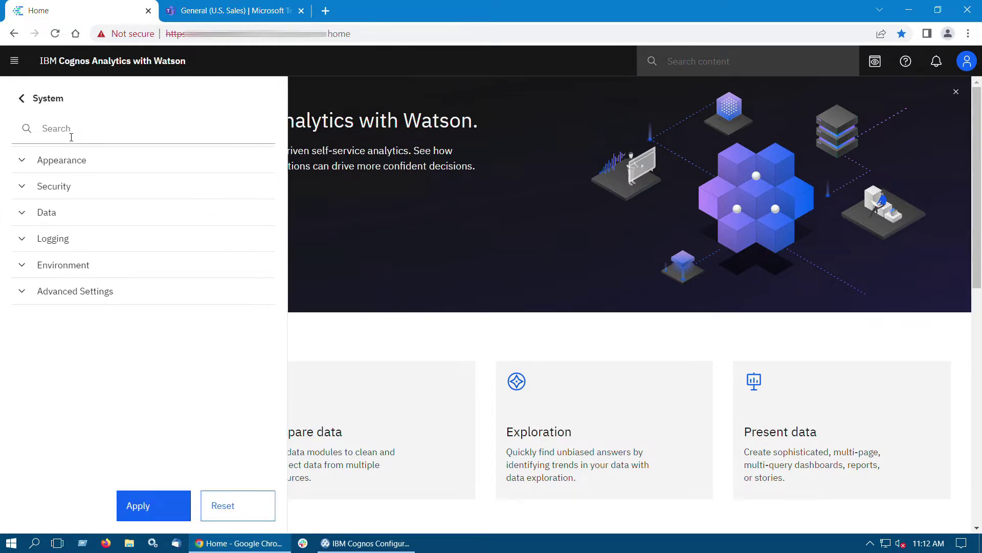
pyautogui.click(72, 297)
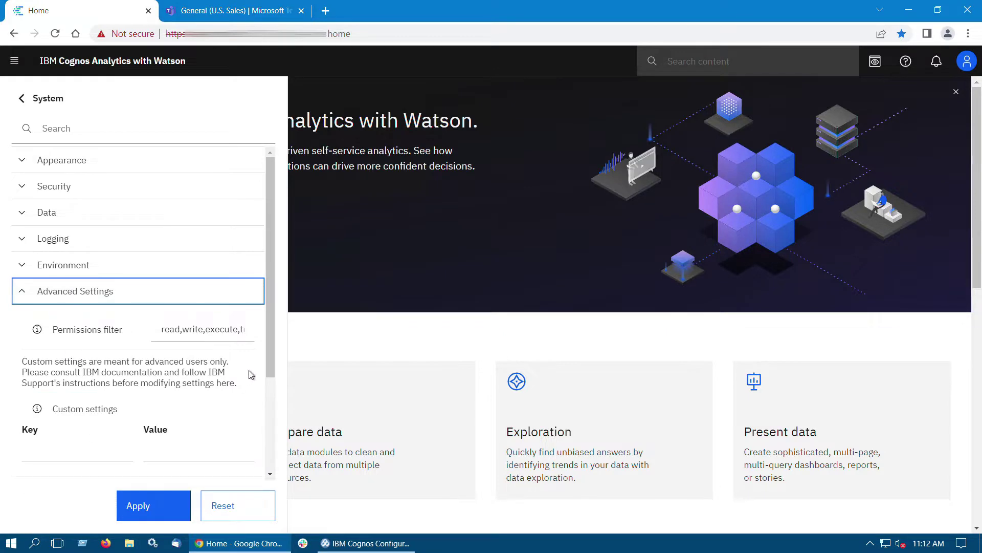
# Step: Add the pasted custom setting key ending in cookieSameSite with the value None, and apply the configuration
pyautogui.moveTo(269, 354); pyautogui.dragTo(271, 391)
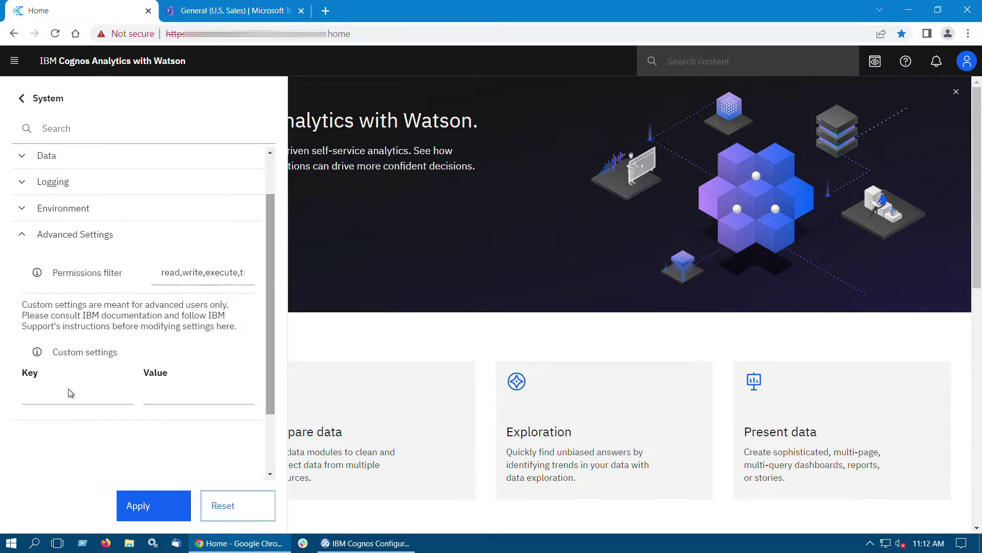
pyautogui.click(57, 402)
pyautogui.hotkey('ctrl', 'v')
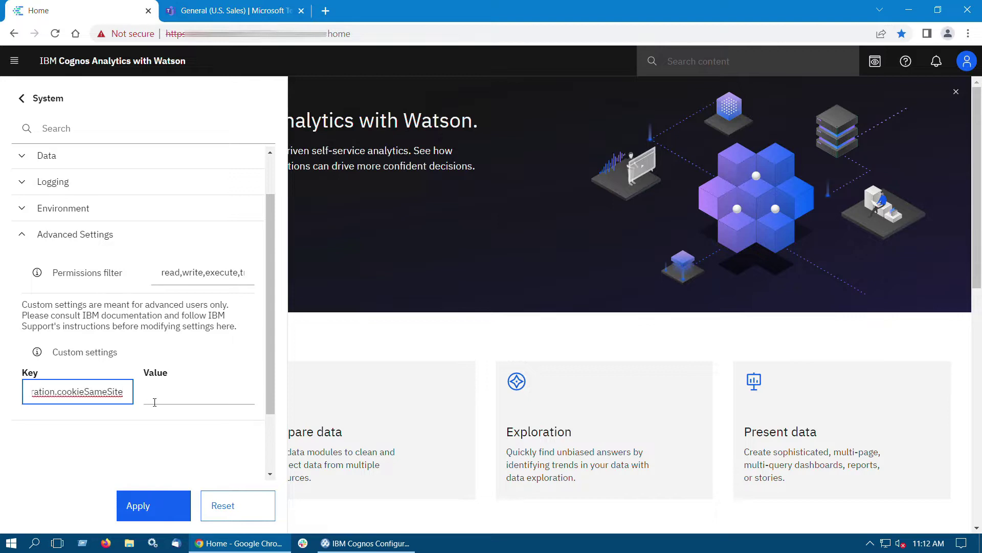
pyautogui.click(156, 399)
pyautogui.write('None')
pyautogui.click(149, 507)
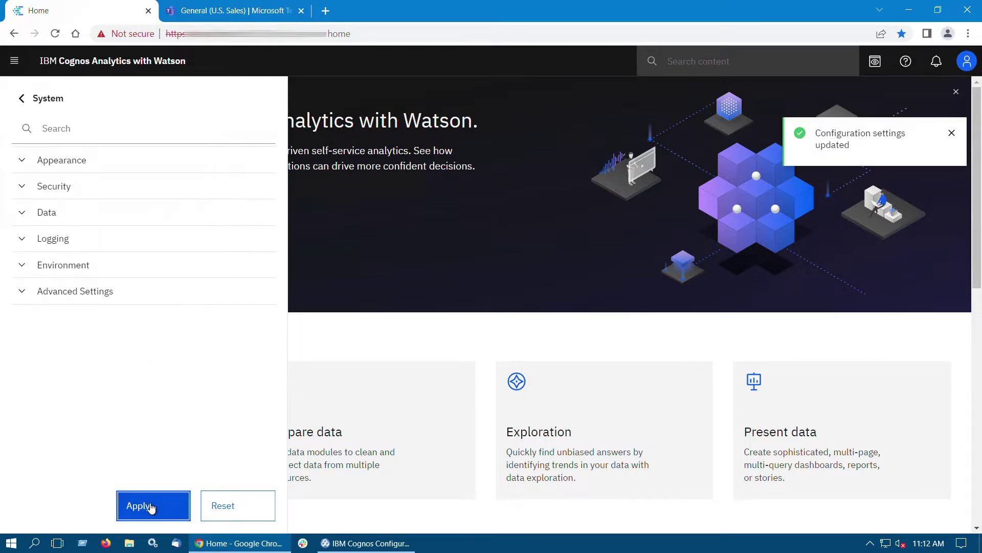
# Step: Download the Teams app package from the Cognos server address in a new browser tab, replacing the perspective query with v1/msteamsapp/download
pyautogui.click(325, 11)
pyautogui.hotkey('ctrl', 'v')
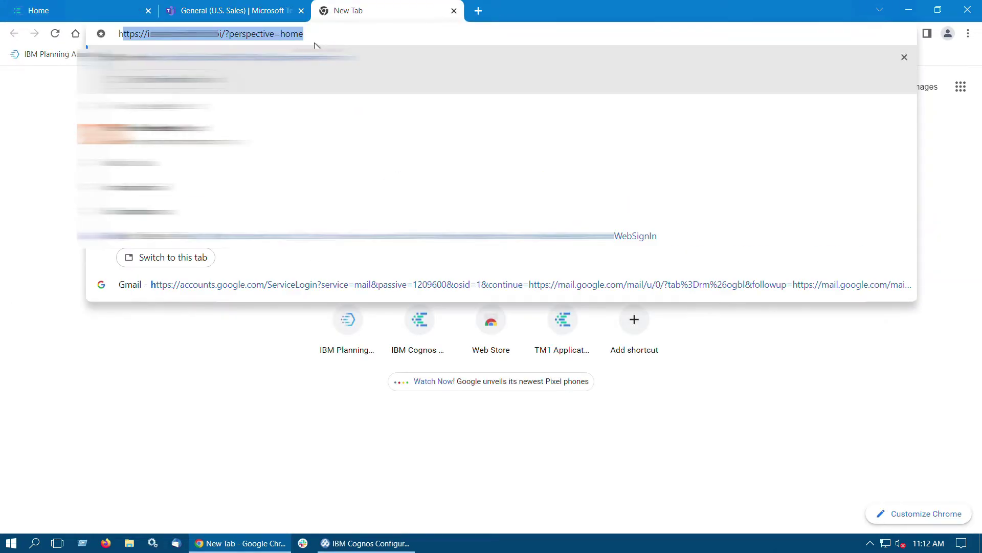
pyautogui.press('BackSpace')
pyautogui.press('BackSpace')
pyautogui.press('BackSpace')
pyautogui.press('BackSpace')
pyautogui.press('BackSpace')
pyautogui.press('BackSpace')
pyautogui.press('BackSpace')
pyautogui.press('BackSpace')
pyautogui.press('BackSpace')
pyautogui.press('BackSpace')
pyautogui.press('BackSpace')
pyautogui.press('BackSpace')
pyautogui.press('BackSpace')
pyautogui.press('BackSpace')
pyautogui.press('BackSpace')
pyautogui.press('BackSpace')
pyautogui.press('BackSpace')
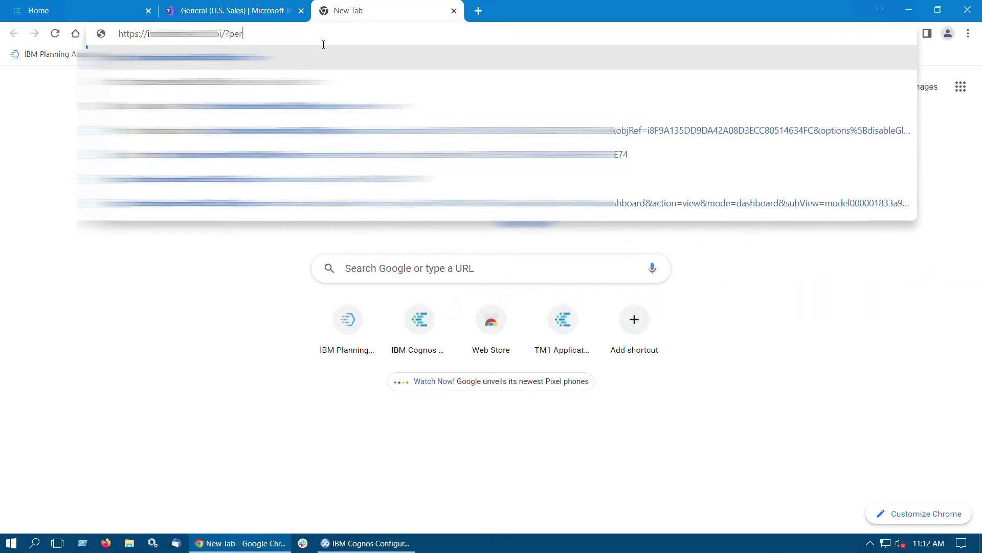
pyautogui.write('v1')
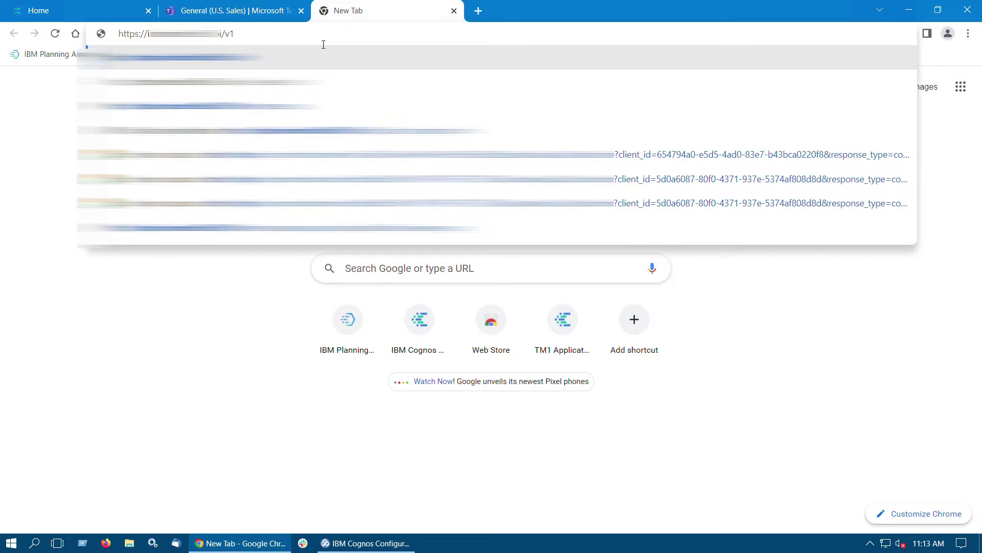
pyautogui.write('/msteamsapp/download')
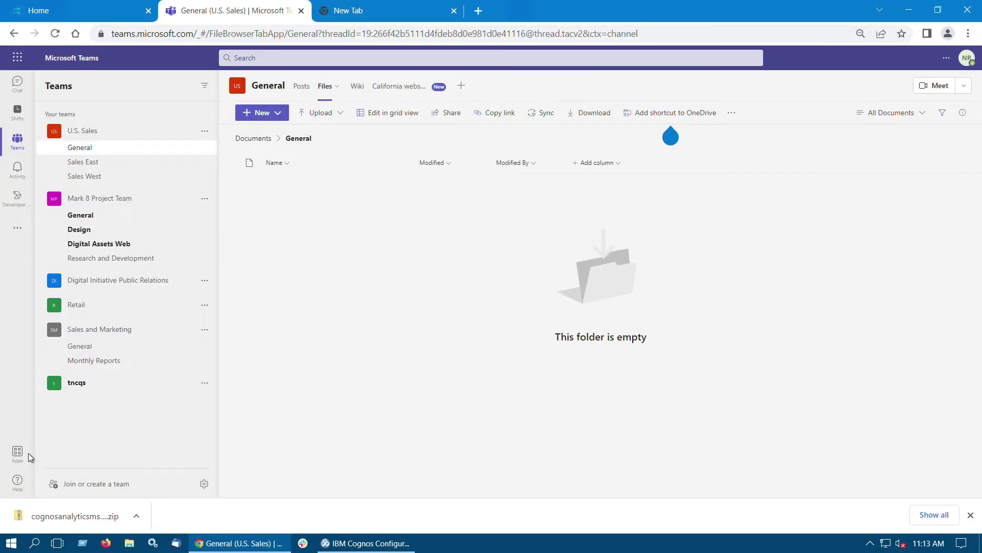
# Step: In Microsoft Teams, upload cognosanalyticsmsteams.zip from Downloads as a custom app
pyautogui.click(29, 453)
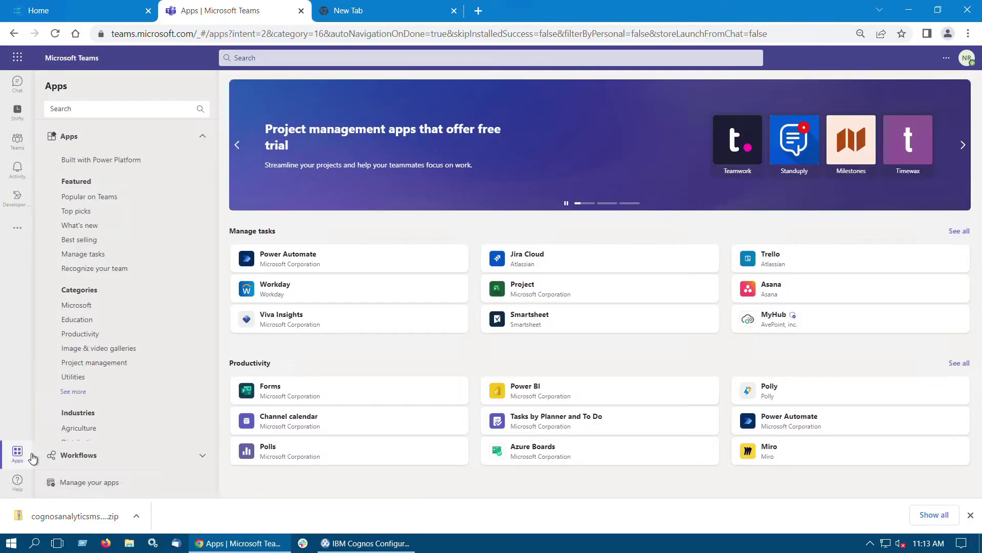
pyautogui.click(142, 491)
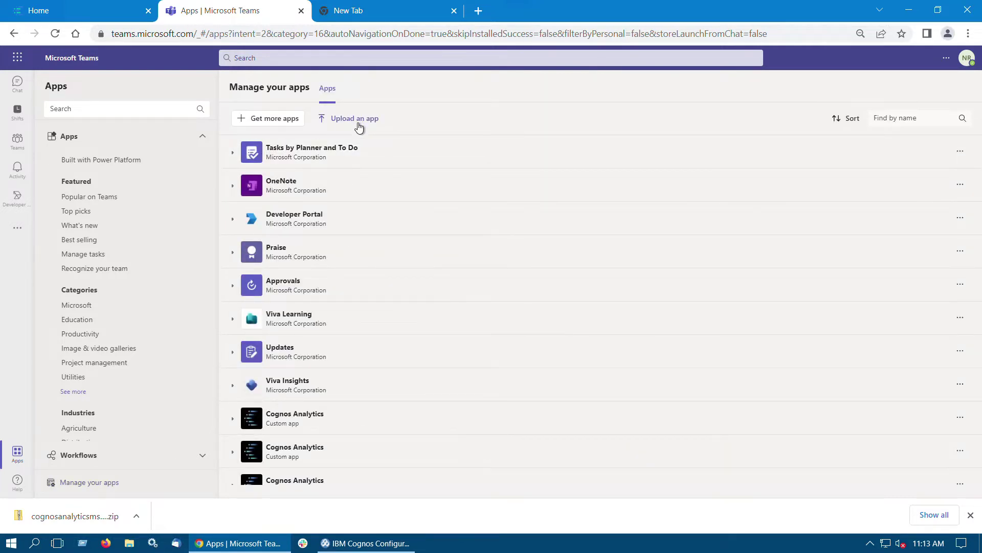
pyautogui.click(358, 123)
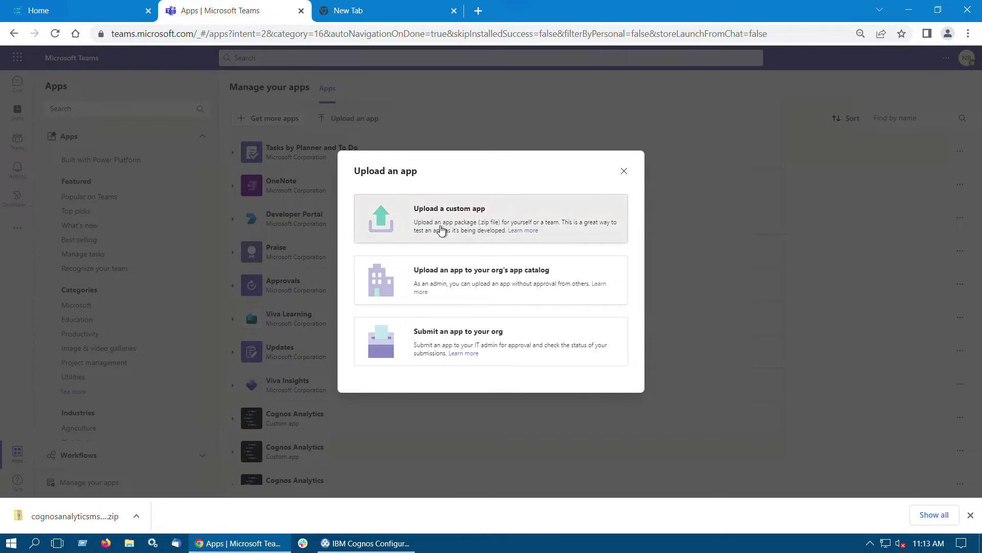
pyautogui.click(464, 223)
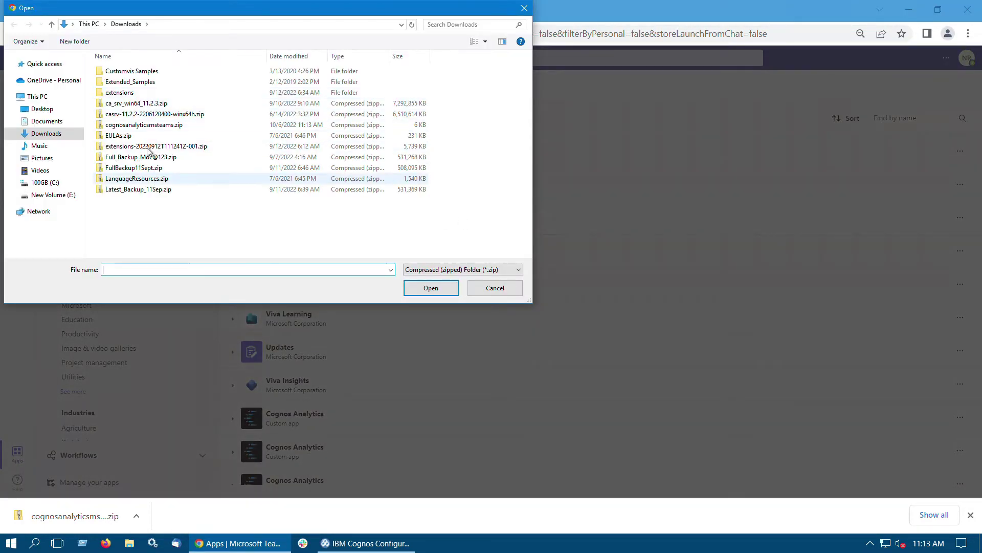
pyautogui.click(174, 126)
pyautogui.click(431, 288)
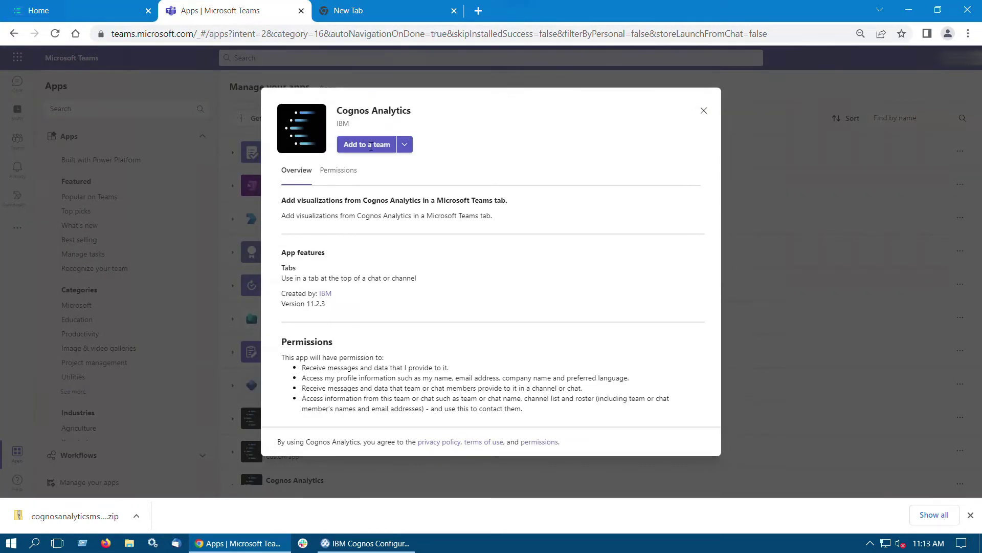
# Step: Add the Cognos Analytics app to the General channel of the U.S. Sales team and start setting up its tab
pyautogui.click(379, 146)
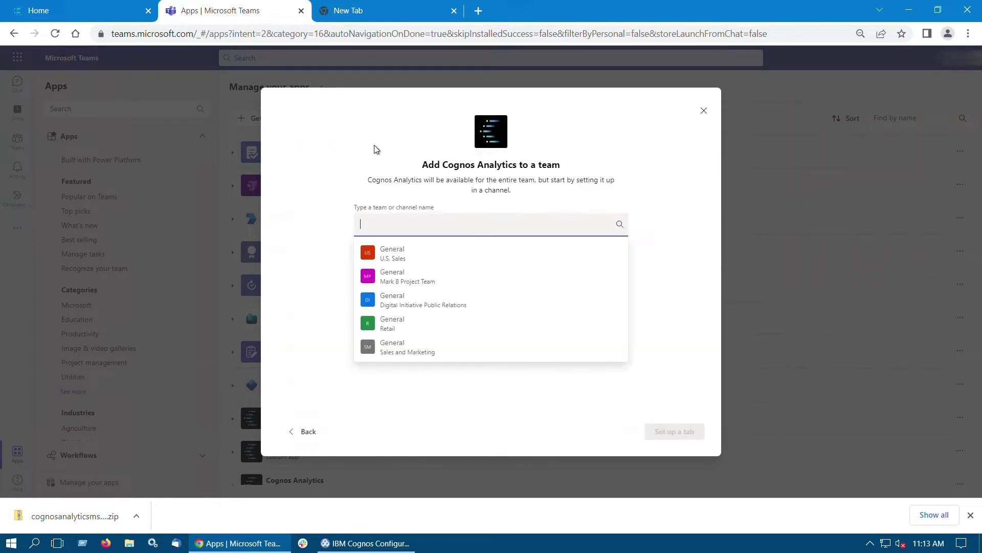
pyautogui.click(402, 260)
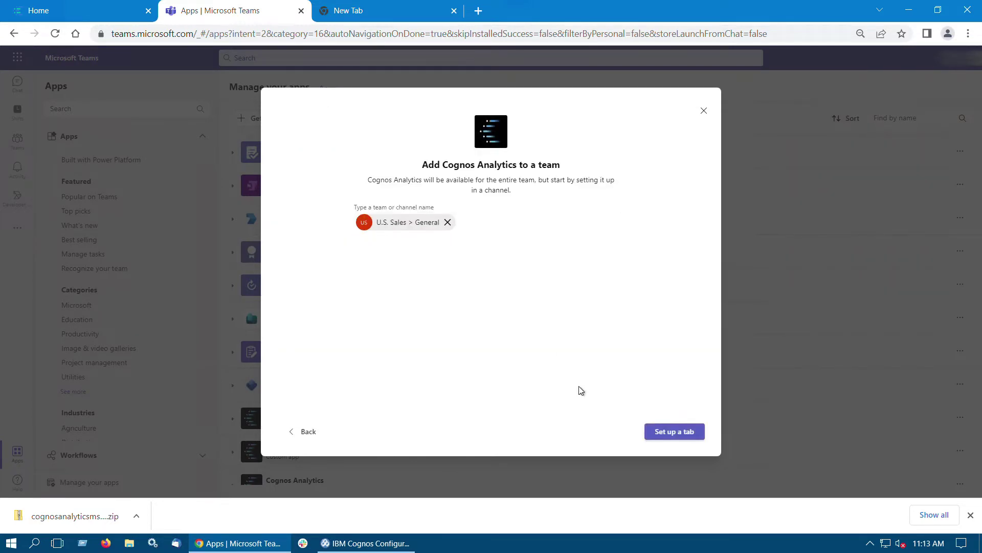
pyautogui.click(669, 430)
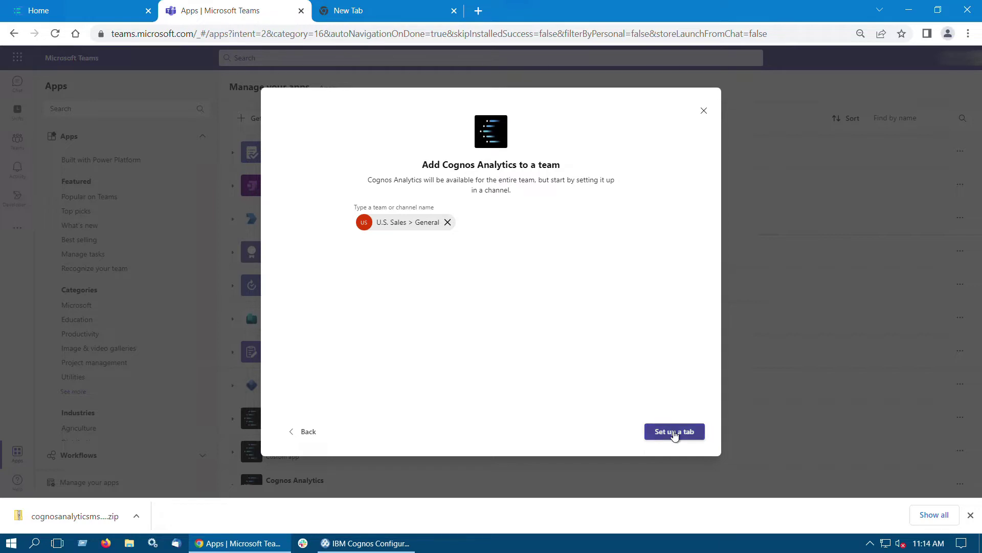
pyautogui.click(674, 432)
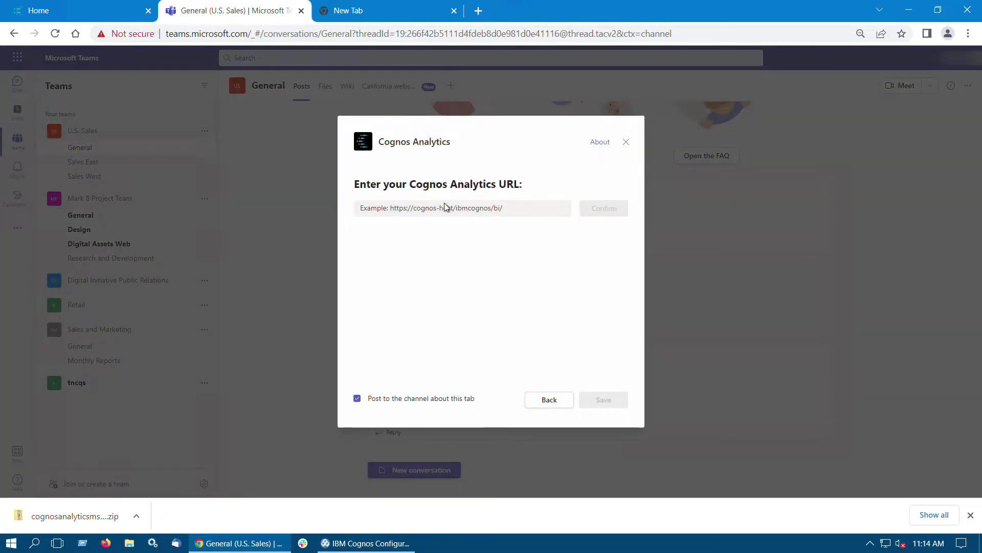
# Step: Enter the saved Cognos Analytics server URL for the new channel tab and confirm it
pyautogui.click(452, 215)
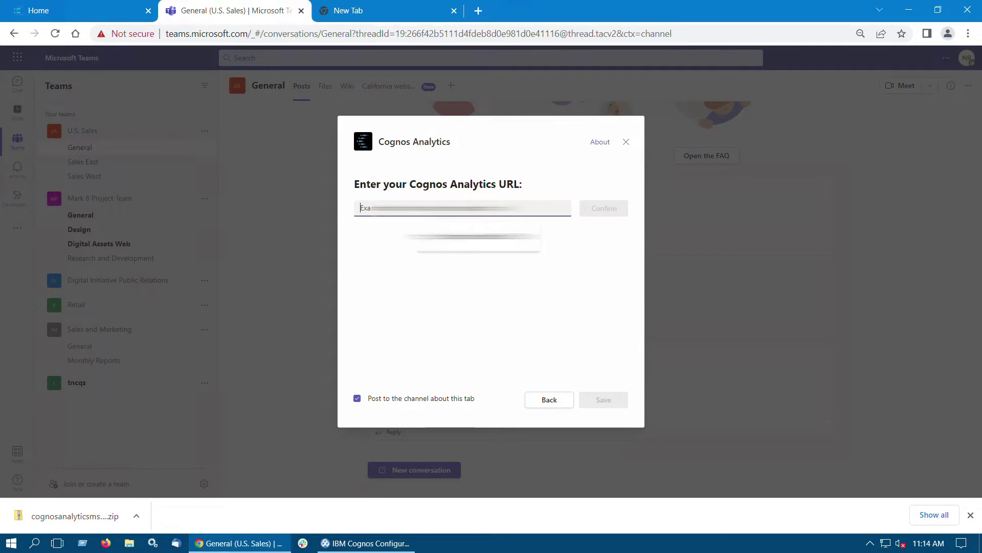
pyautogui.press('Down')
pyautogui.press('Return')
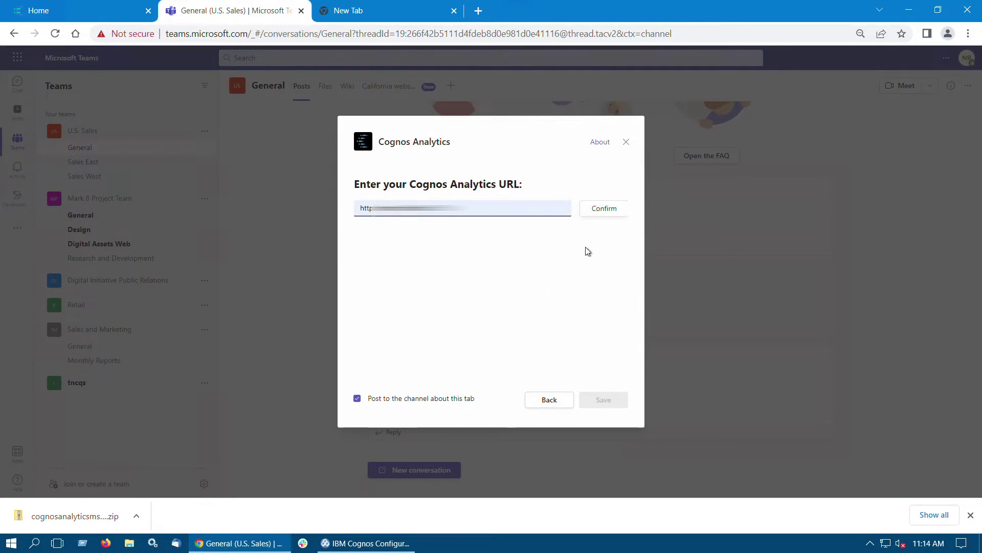
pyautogui.click(600, 215)
# Step: Choose the Telco churn dashboard from Team content/Samples/Dashboards and save it as the channel tab
pyautogui.click(390, 287)
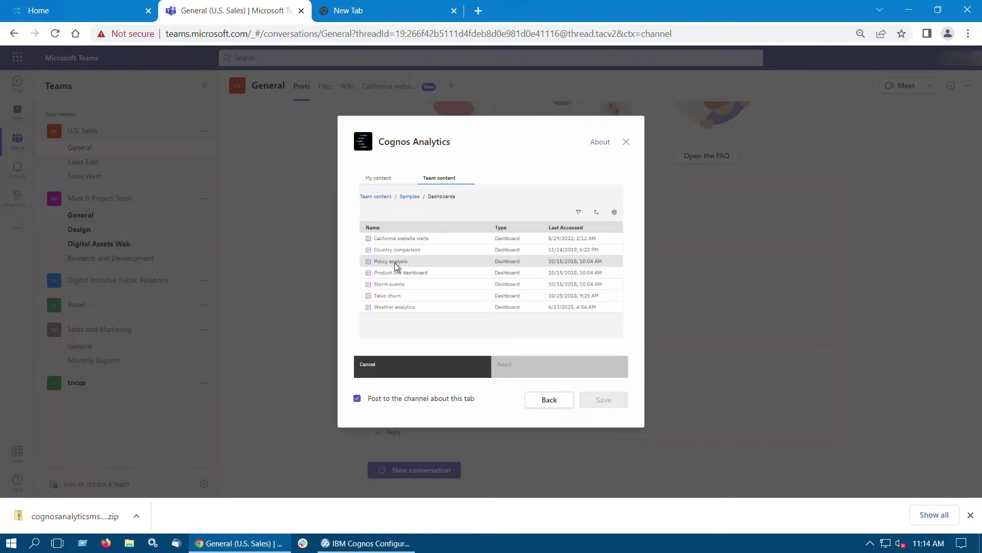
pyautogui.click(414, 297)
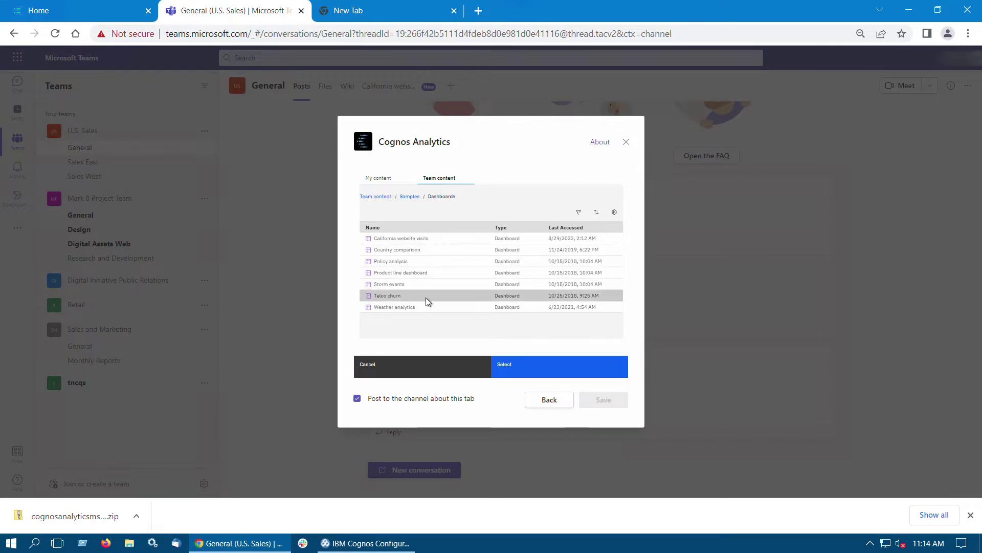
pyautogui.click(509, 370)
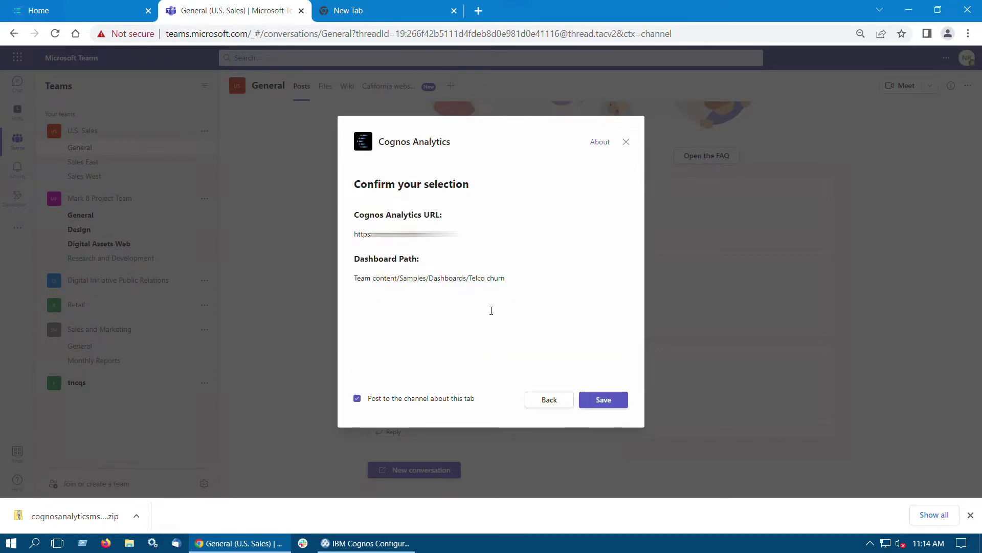
pyautogui.click(600, 404)
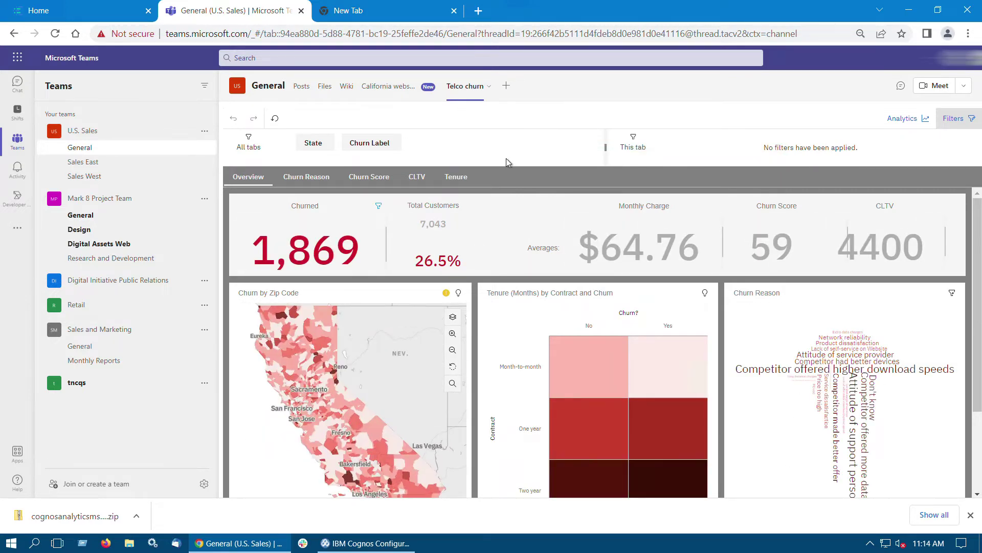
# Step: Expand the Telco churn channel tab and look through the dashboard's Churn Reason, Churn Score, CLTV and Tenure pages
pyautogui.click(488, 86)
pyautogui.click(450, 120)
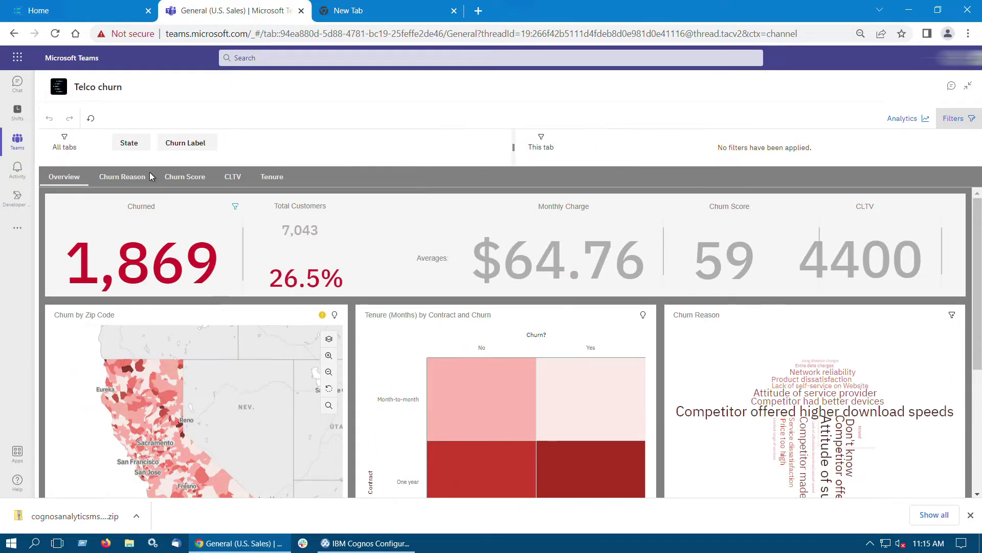
pyautogui.click(122, 177)
pyautogui.click(233, 177)
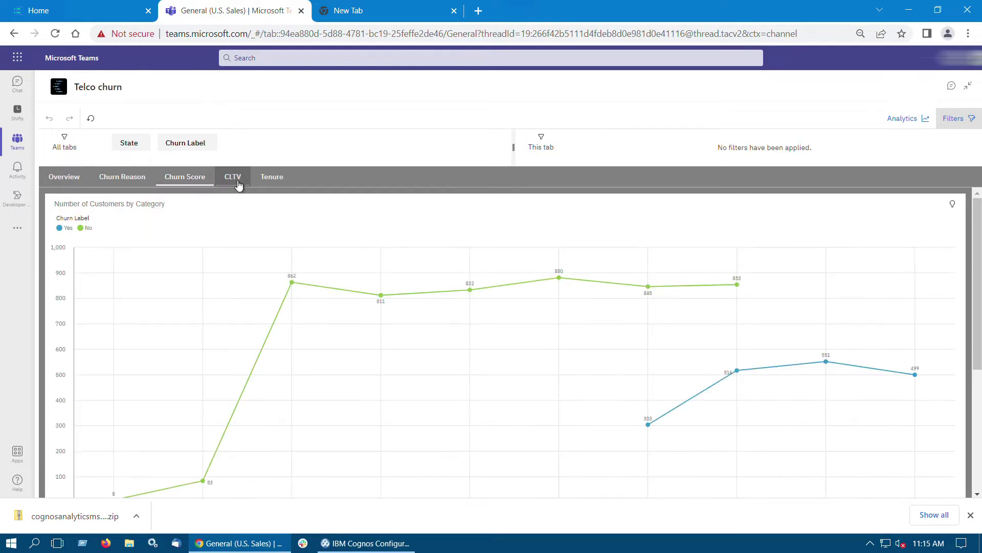
pyautogui.click(272, 177)
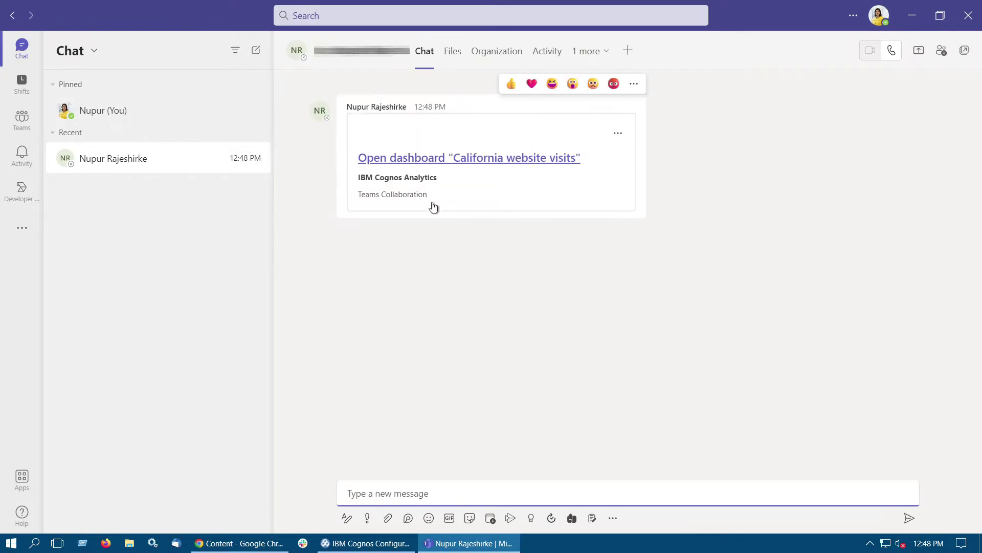
# Step: Open the shared "California website visits" dashboard from the chat message
pyautogui.click(429, 160)
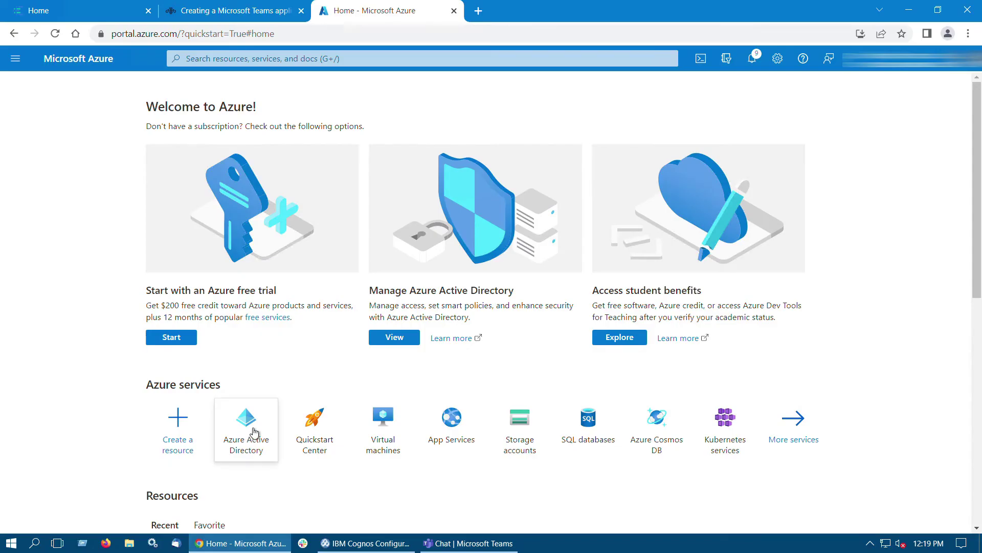
# Step: In the Azure portal, start a new Azure Active Directory app registration named Teams_Integration with multitenant account support
pyautogui.click(255, 432)
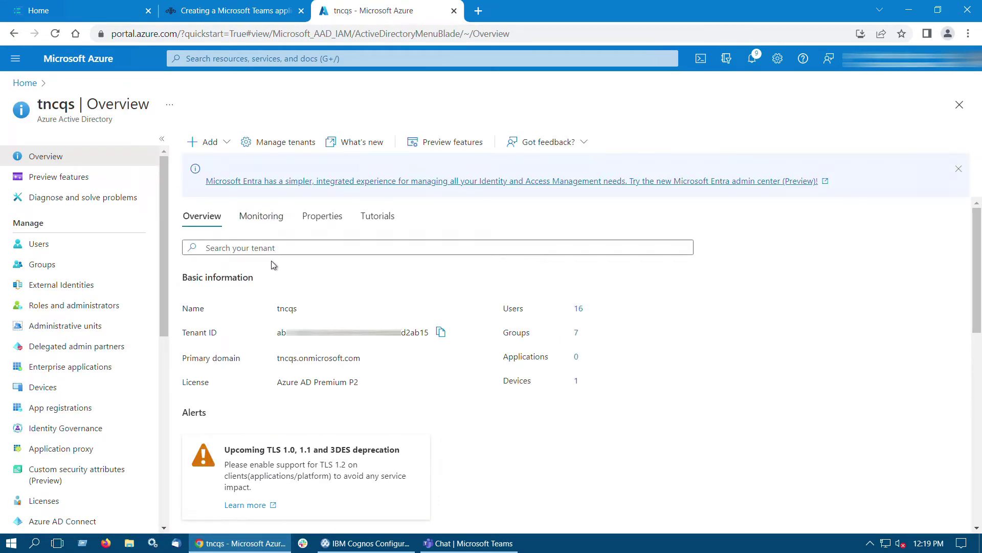
pyautogui.click(120, 412)
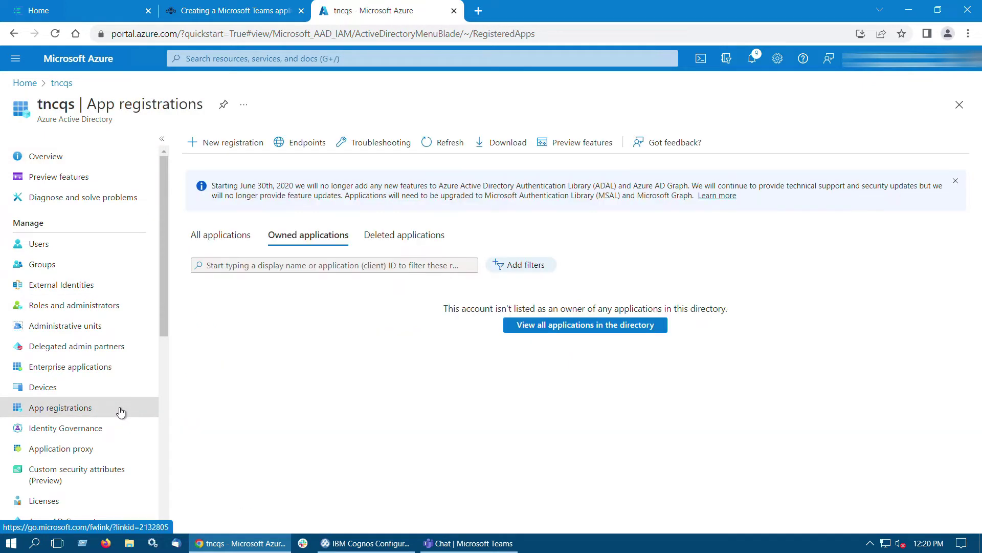
pyautogui.click(237, 145)
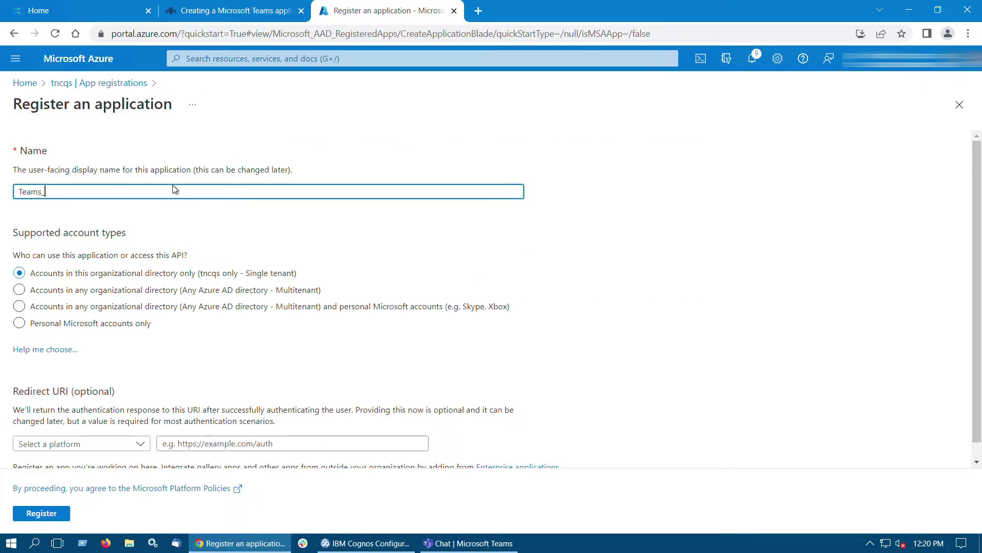
pyautogui.write('Teams_Integration')
pyautogui.click(20, 290)
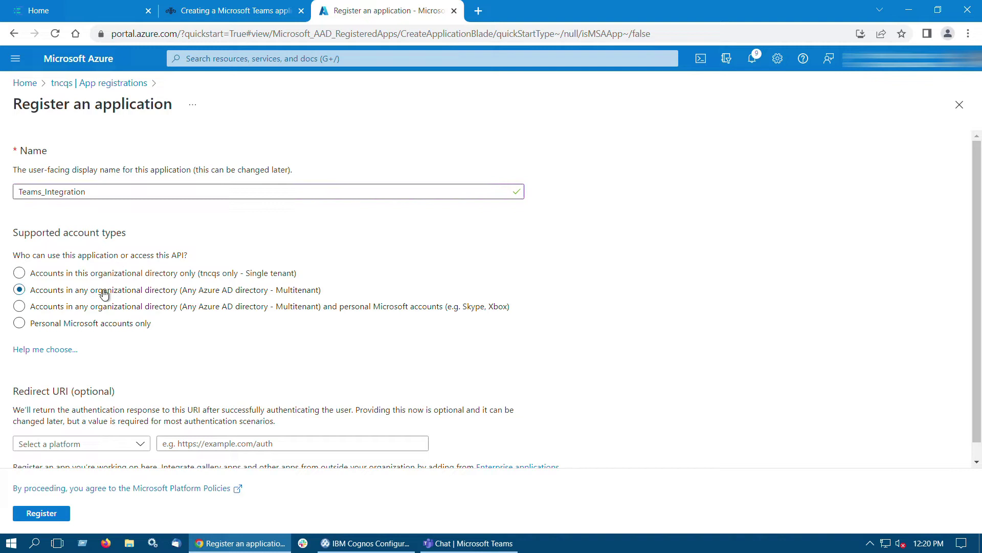
# Step: Add the copied Cognos redirect URI ending in /collaboration/auth/msteams with the Web platform and register the application
pyautogui.click(146, 445)
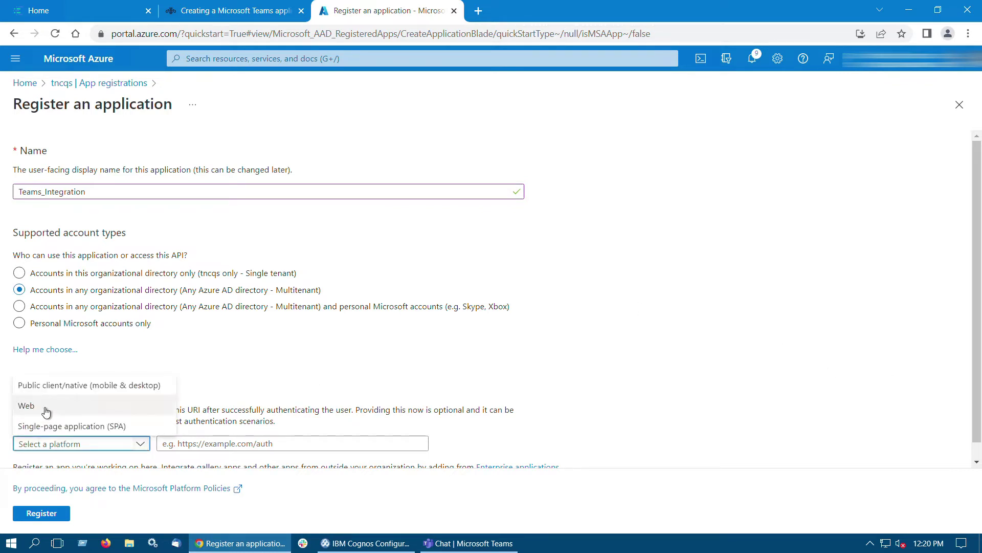
pyautogui.click(26, 406)
pyautogui.click(225, 443)
pyautogui.hotkey('ctrl', 'v')
pyautogui.scroll(-1, 346, 448)
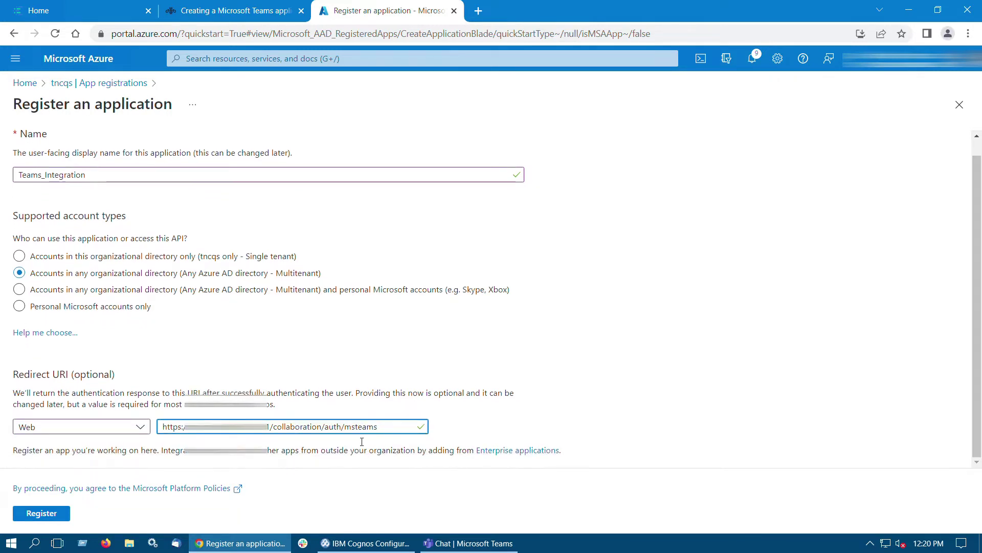
pyautogui.click(62, 514)
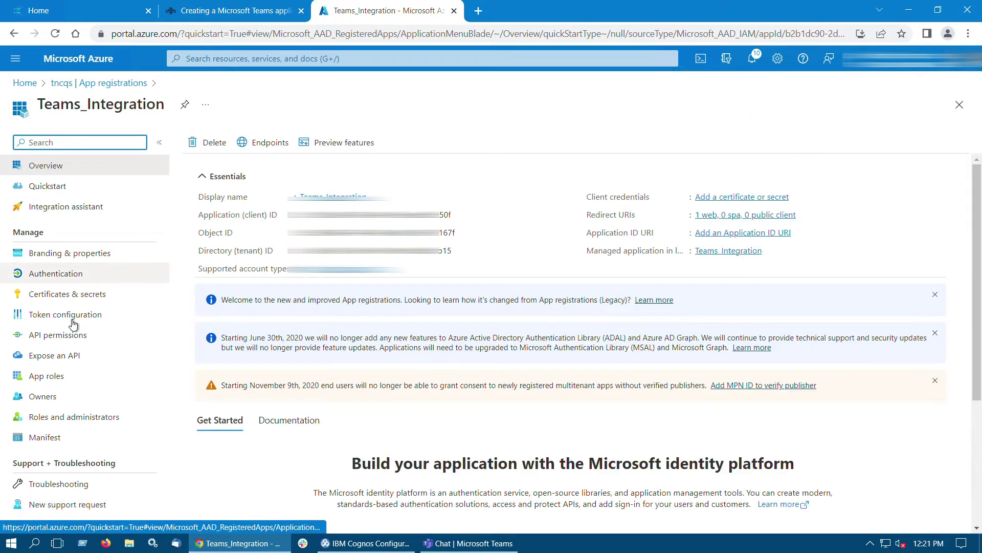
# Step: Set allowPublicClient to true in the Teams_Integration manifest and save it
pyautogui.click(106, 445)
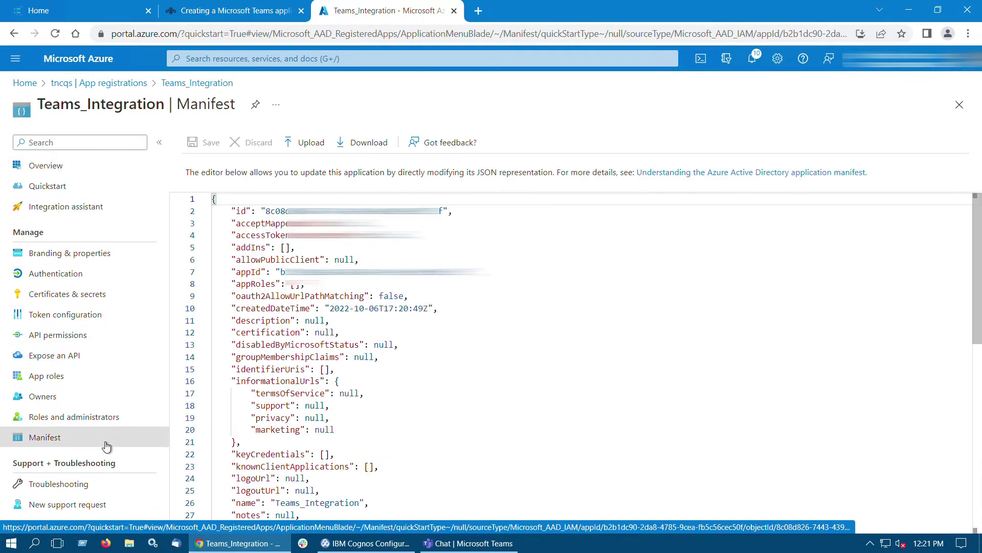
pyautogui.doubleClick(353, 260)
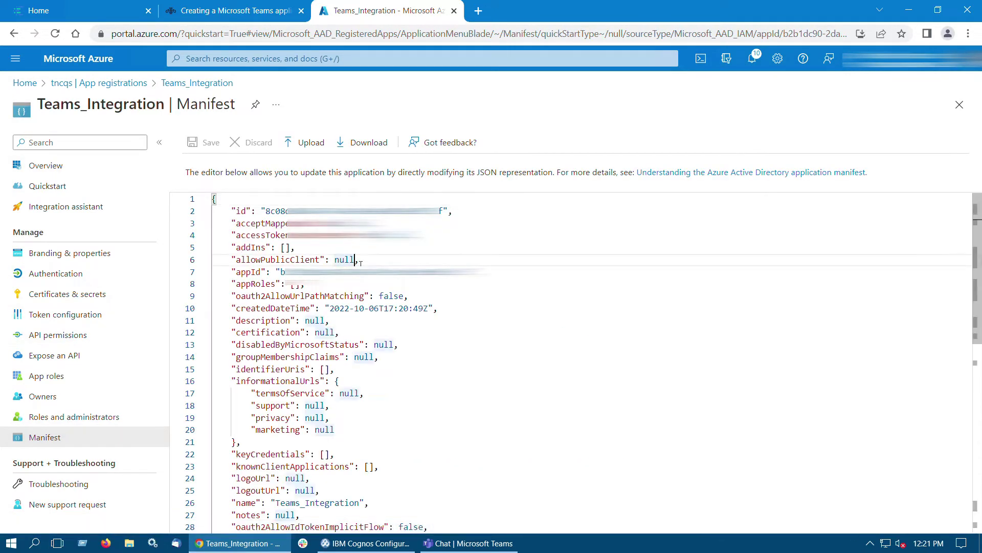
pyautogui.write('true')
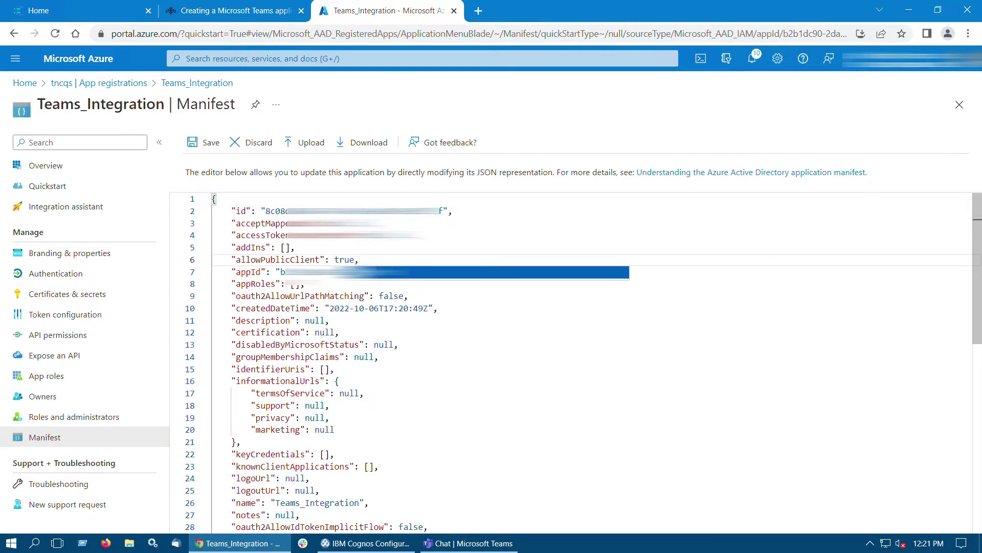
pyautogui.press('Escape')
pyautogui.click(207, 143)
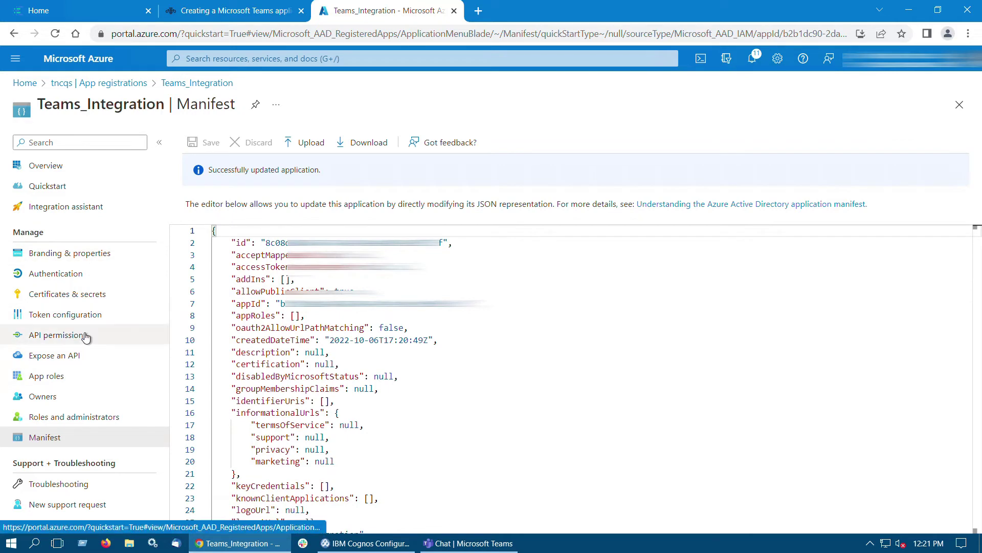
# Step: Add the delegated Microsoft Graph permissions for channels, chats, groups, directory and user profiles, and grant admin consent for tncqs
pyautogui.click(102, 337)
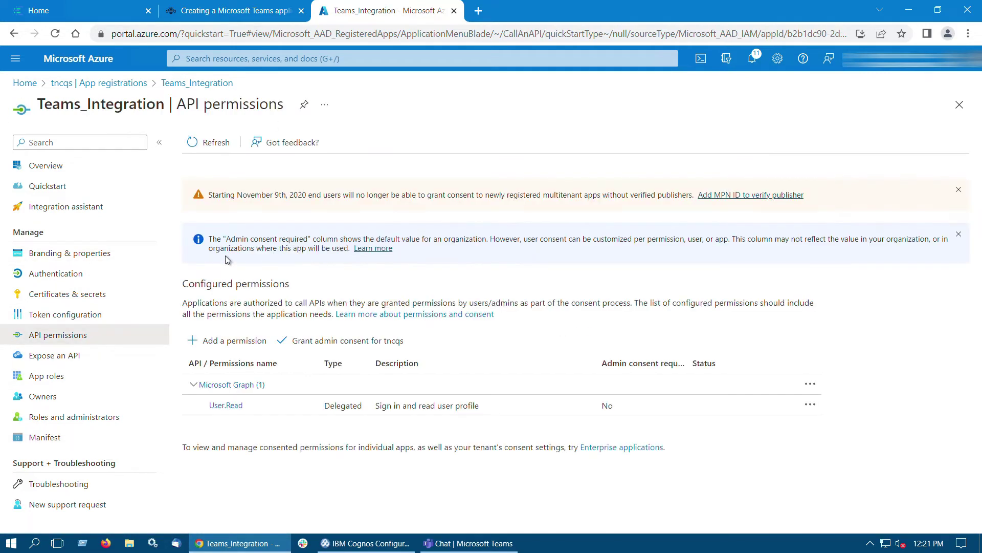
pyautogui.click(252, 342)
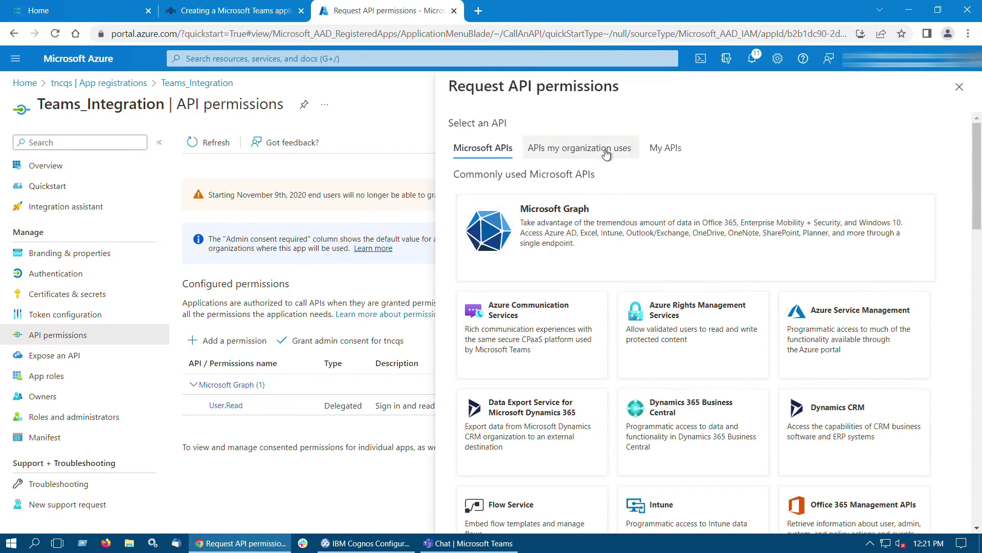
pyautogui.click(601, 153)
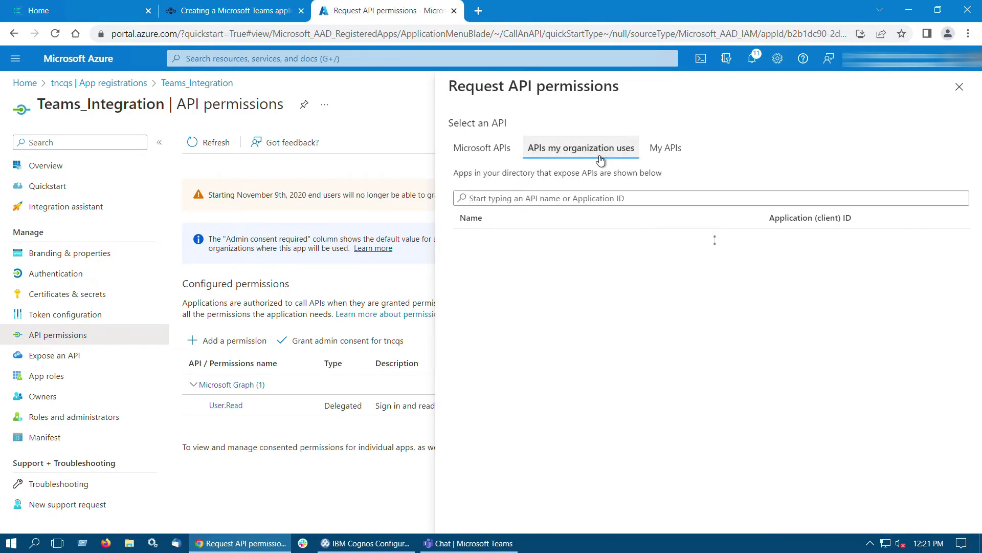
pyautogui.click(542, 198)
pyautogui.write('Microsoft Graph')
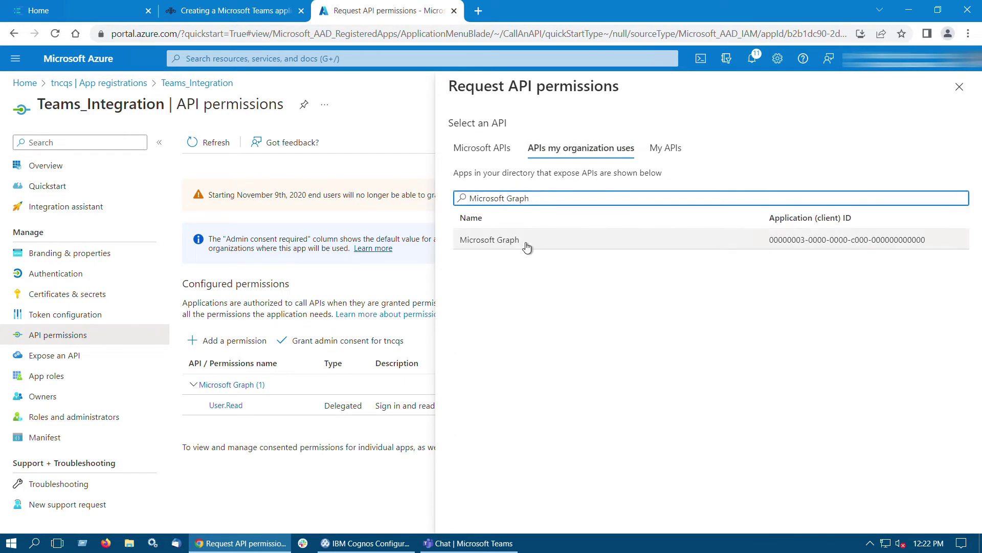
pyautogui.click(522, 241)
pyautogui.click(505, 217)
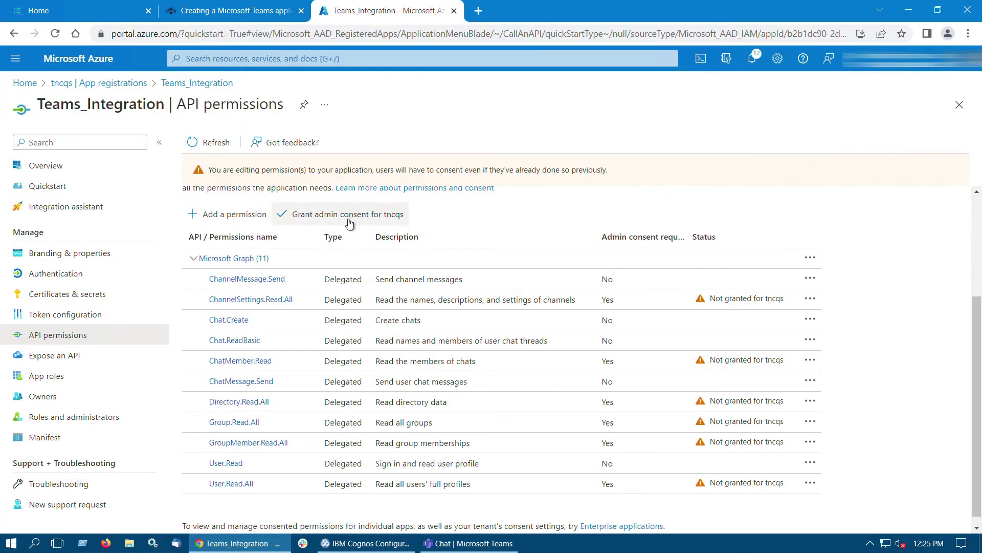
pyautogui.click(347, 222)
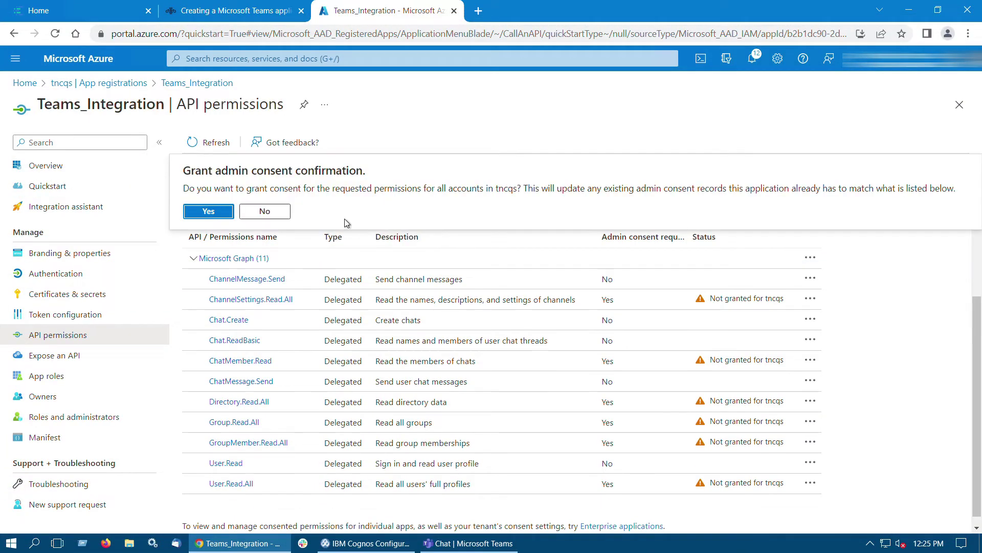
pyautogui.click(218, 217)
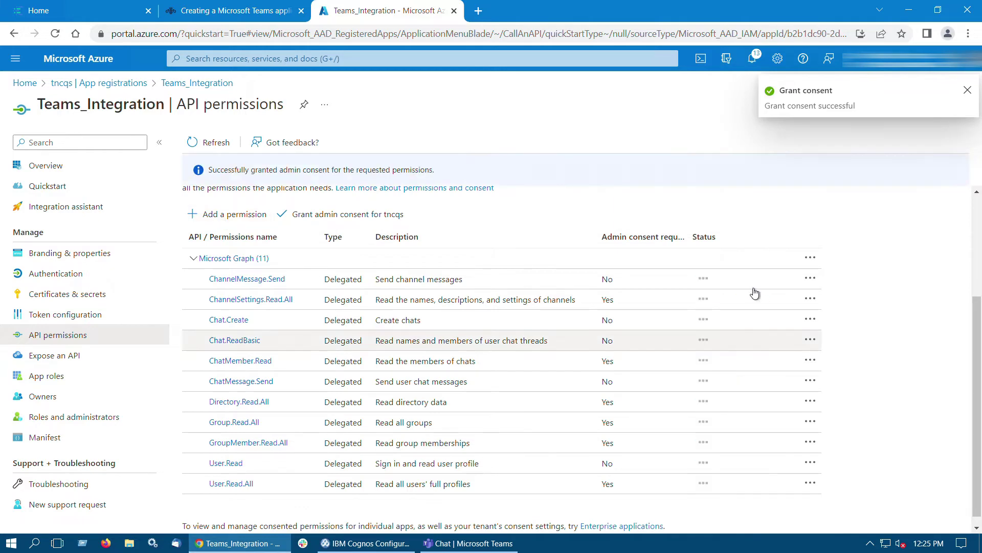
# Step: Create a client secret described as Teams_Integration with the recommended 6-month expiry
pyautogui.click(131, 294)
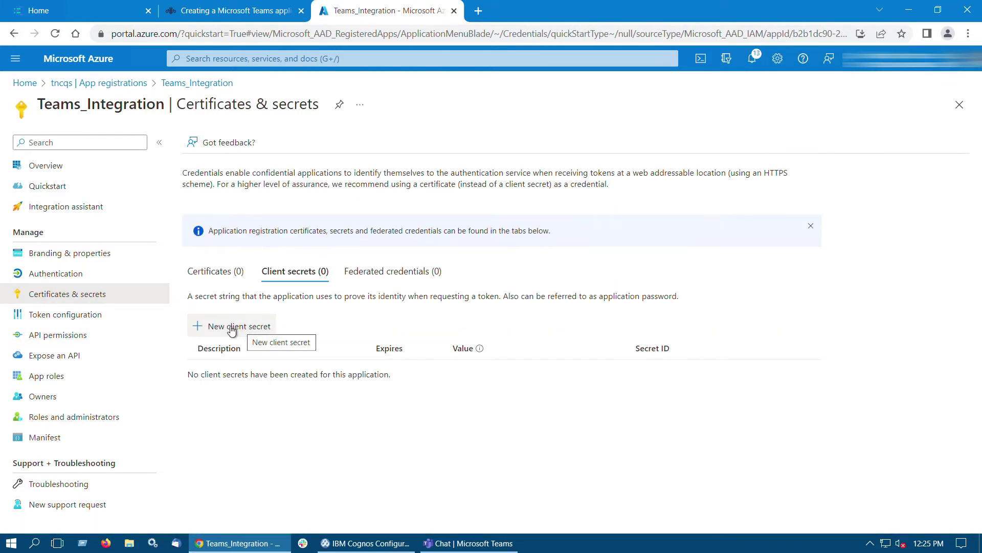
pyautogui.click(240, 327)
pyautogui.write('Teams_Integration')
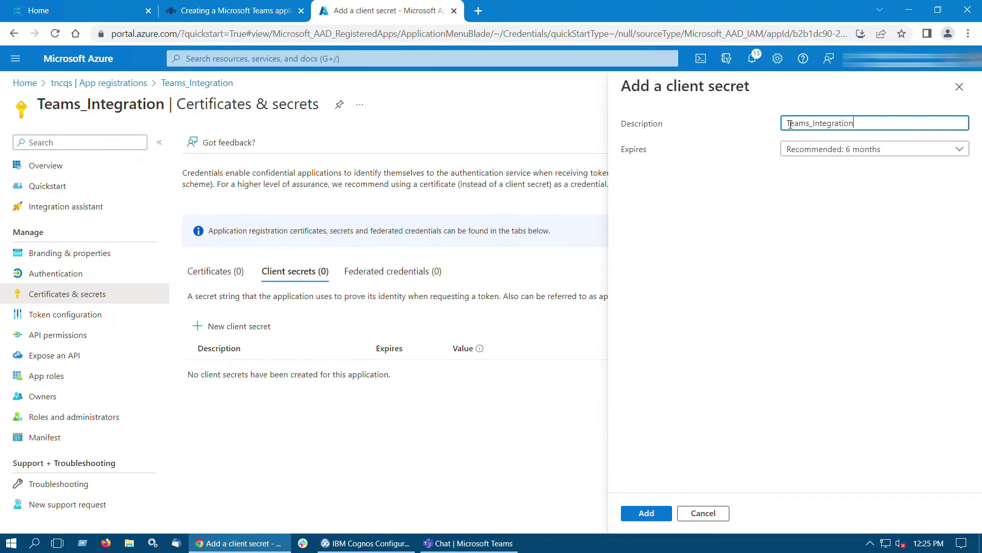
pyautogui.click(647, 512)
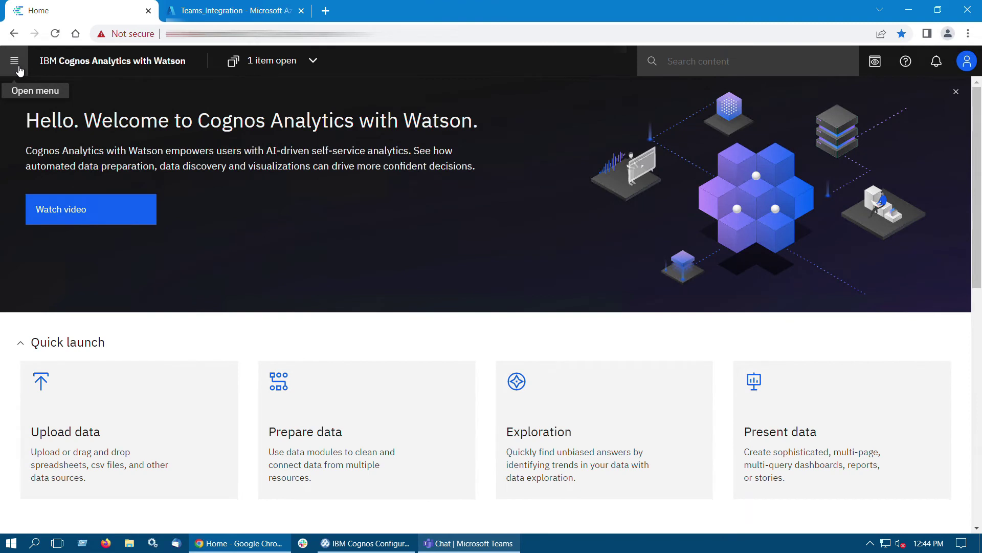
# Step: In Cognos Analytics, add a Microsoft Teams collaboration platform and show its connection settings
pyautogui.click(14, 61)
pyautogui.click(83, 251)
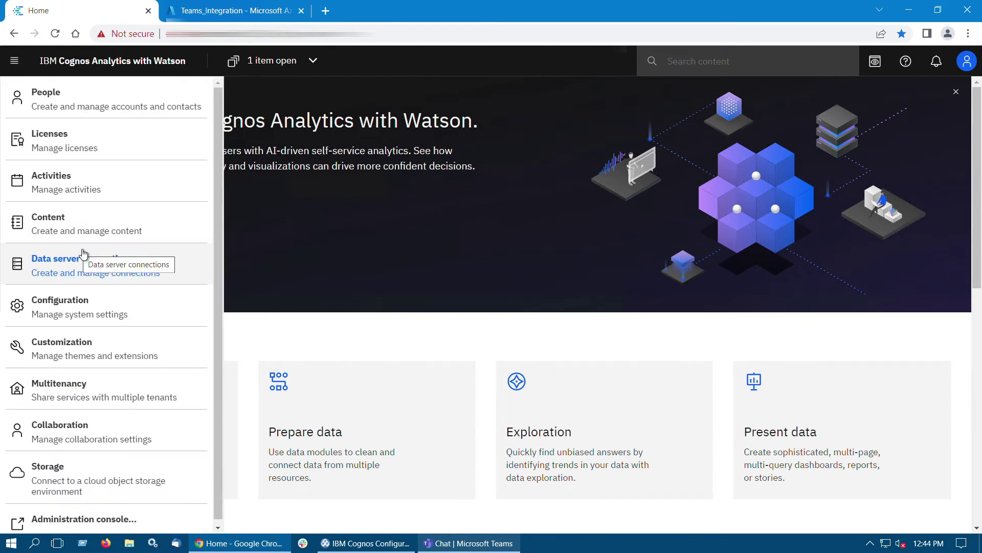
pyautogui.click(140, 430)
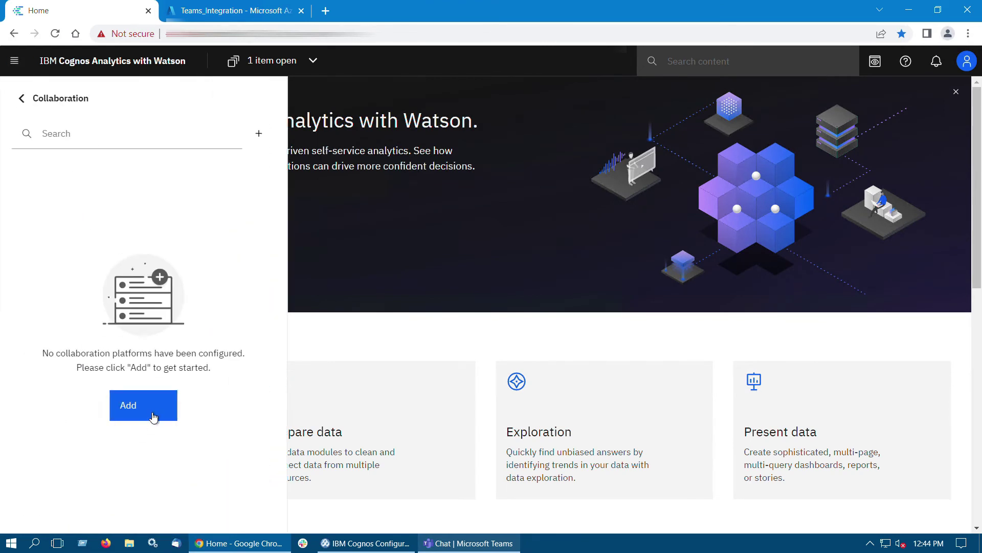
pyautogui.click(152, 415)
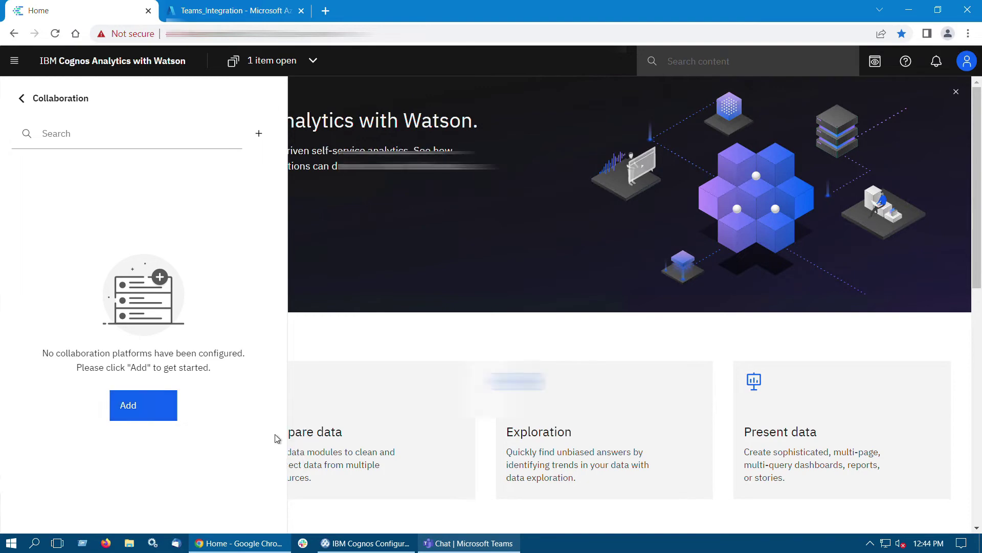
pyautogui.click(277, 437)
pyautogui.scroll(-3, 597, 385)
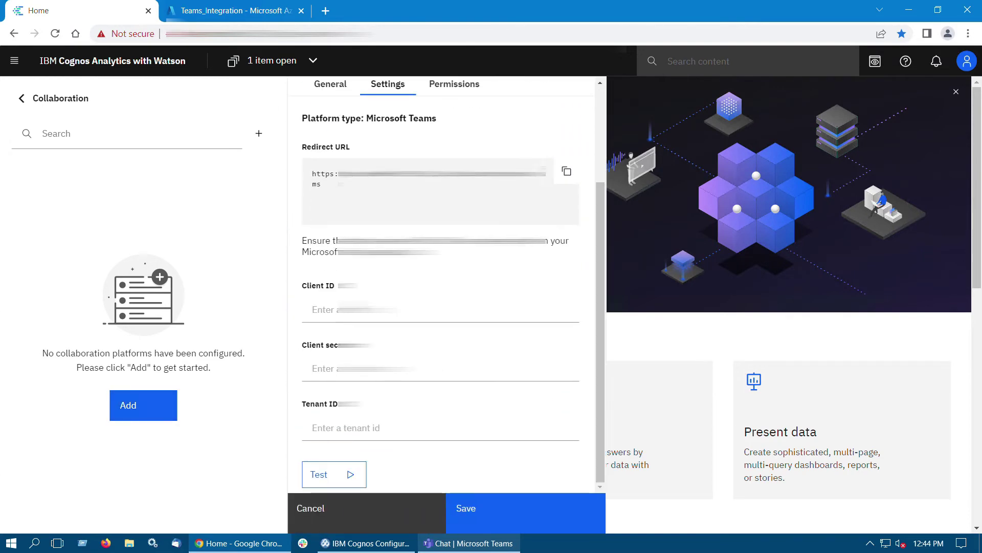
# Step: Copy the client ID and tenant ID from the Azure Teams_Integration overview into the collaboration platform settings
pyautogui.click(226, 11)
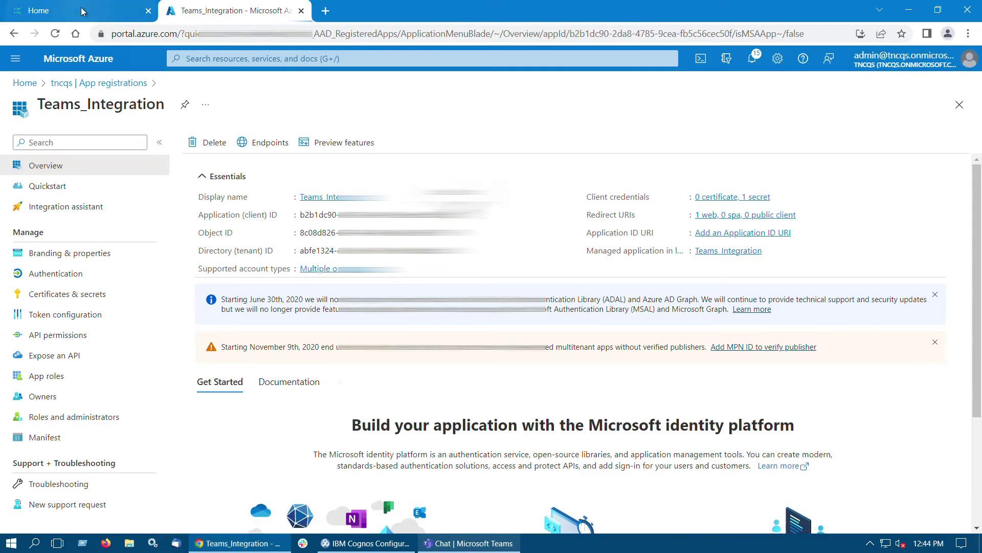
pyautogui.click(41, 10)
pyautogui.click(325, 308)
pyautogui.hotkey('ctrl', 'v')
pyautogui.press('Tab')
pyautogui.press('Tab')
pyautogui.hotkey('ctrl', 'Tab')
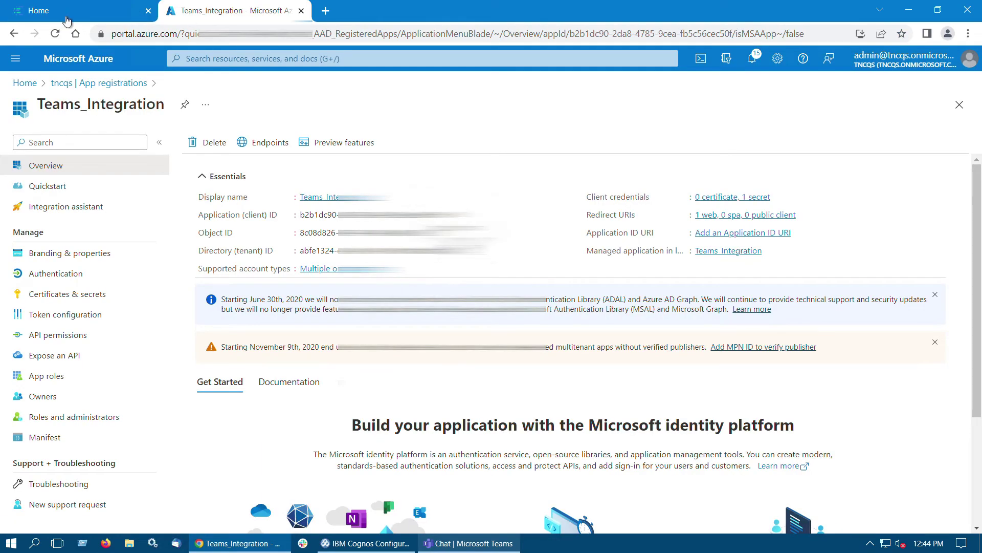
pyautogui.hotkey('ctrl', 'shift', 'Tab')
pyautogui.hotkey('shift', 'Tab')
# Step: Copy the client secret value from Azure's Certificates & secrets page into the platform's Client secret field
pyautogui.hotkey('ctrl', 'Tab')
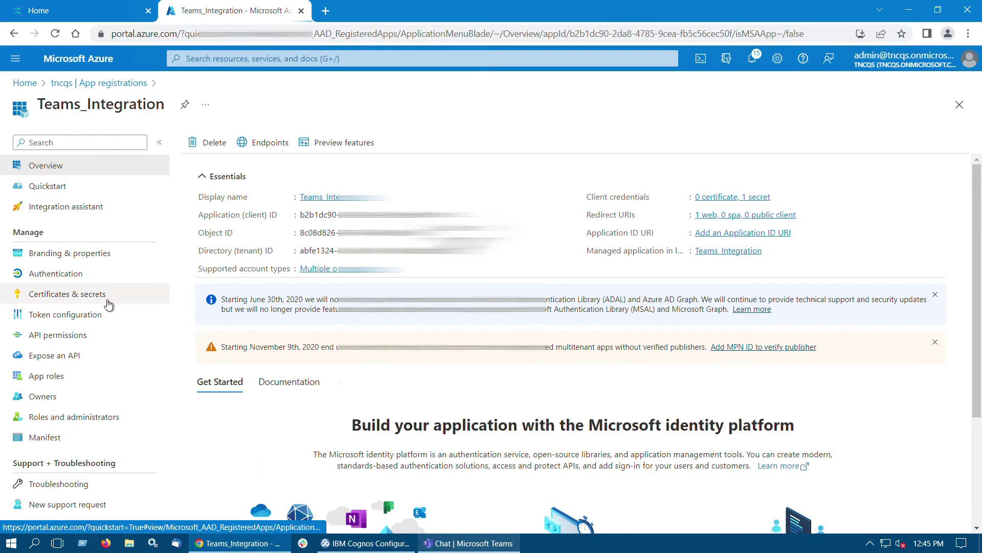
pyautogui.click(105, 295)
pyautogui.click(617, 417)
pyautogui.hotkey('ctrl', 'shift', 'Tab')
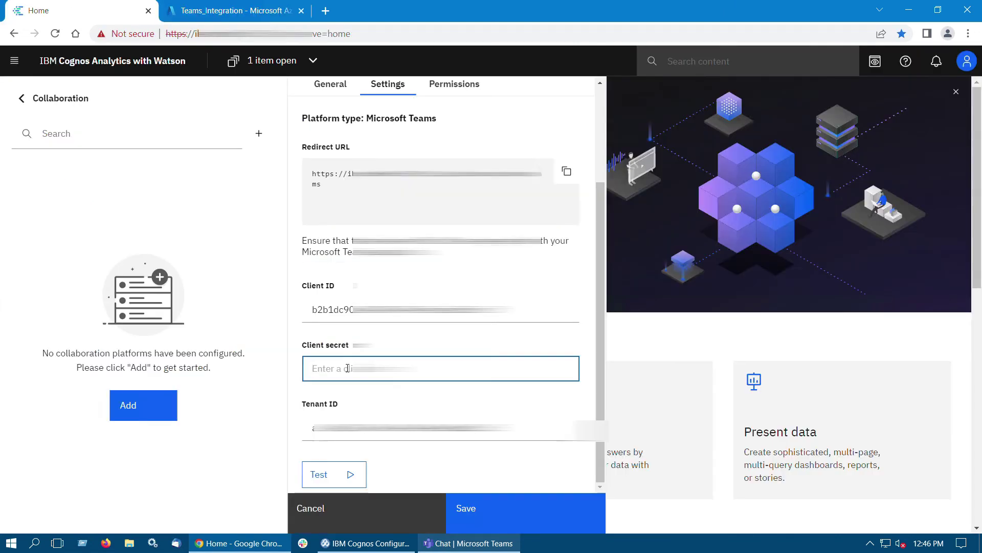
pyautogui.hotkey('ctrl', 'v')
# Step: Test the Microsoft Teams connection, signing in with the Microsoft account and its password
pyautogui.click(332, 474)
pyautogui.click(452, 305)
pyautogui.write('•')
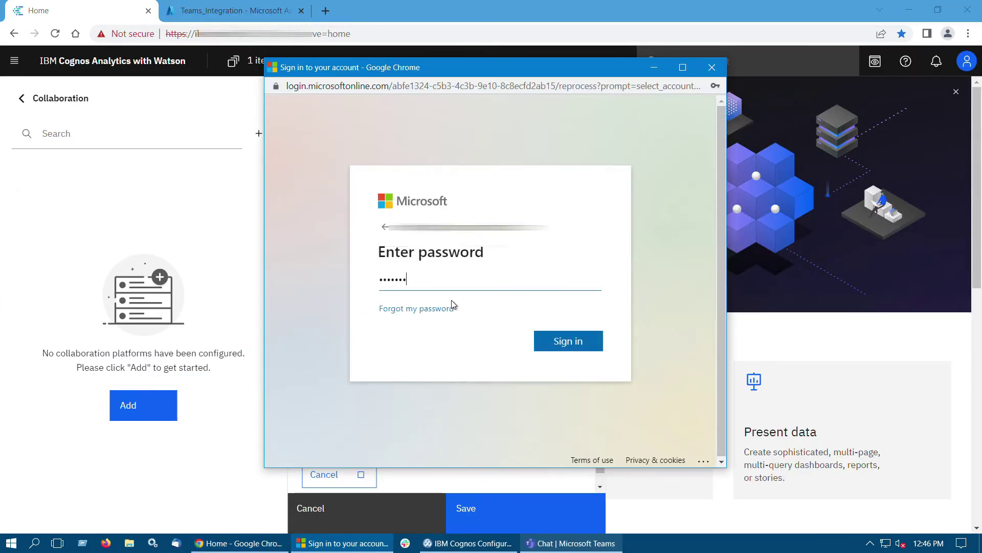
pyautogui.write('•••••••••••')
pyautogui.press('Return')
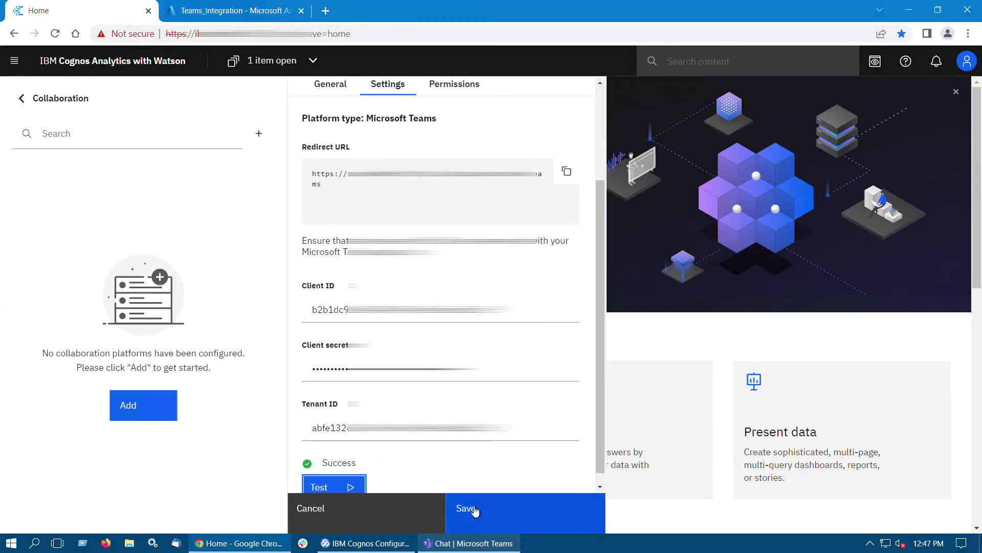
# Step: Name the collaboration platform Teams_Integration and save it
pyautogui.scroll(3, 354, 119)
pyautogui.click(463, 118)
pyautogui.write('Teams_I')
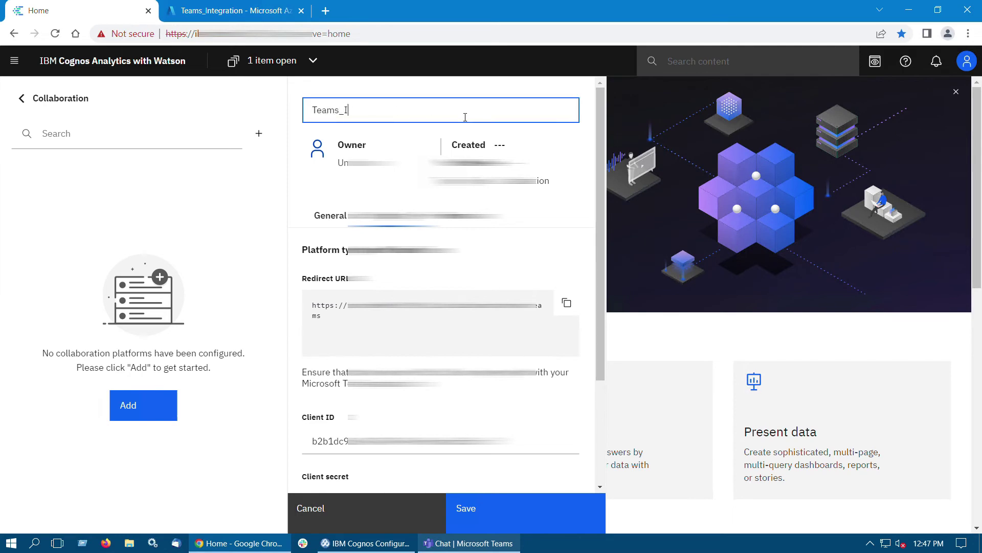
pyautogui.write('ntegration')
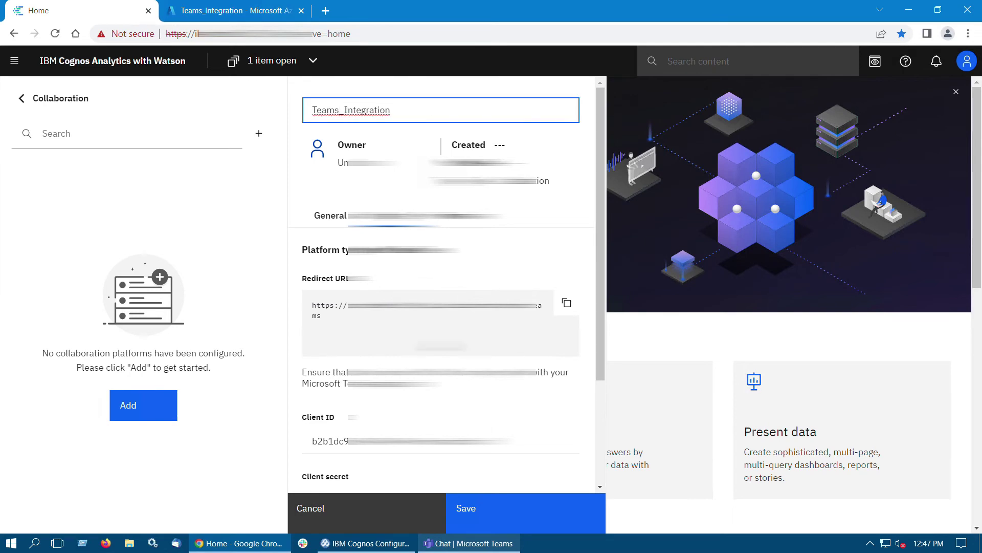
pyautogui.click(488, 520)
# Step: Start sharing the California website visits dashboard from the Dashboards folder, choosing the Microsoft Teams - Teams_Integration platform
pyautogui.click(307, 61)
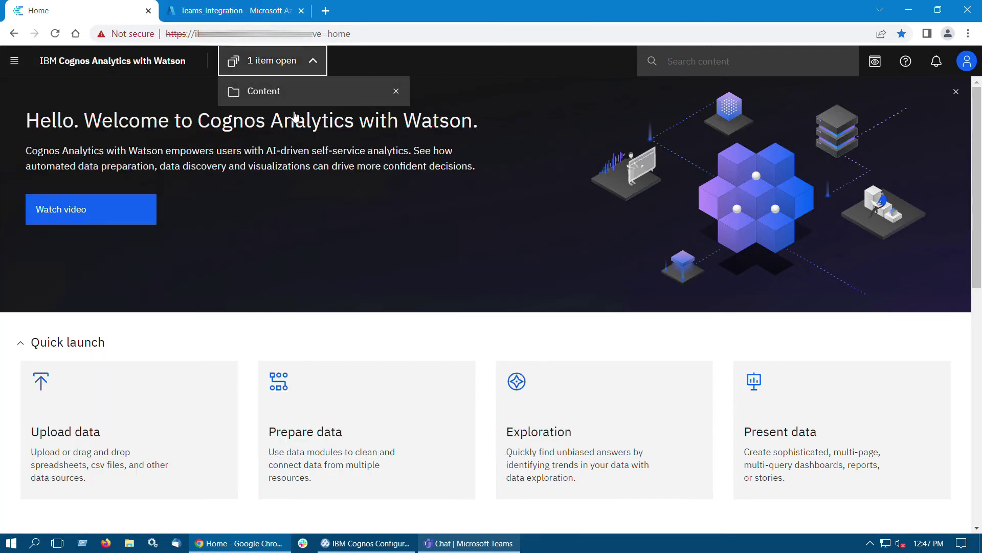
pyautogui.click(273, 96)
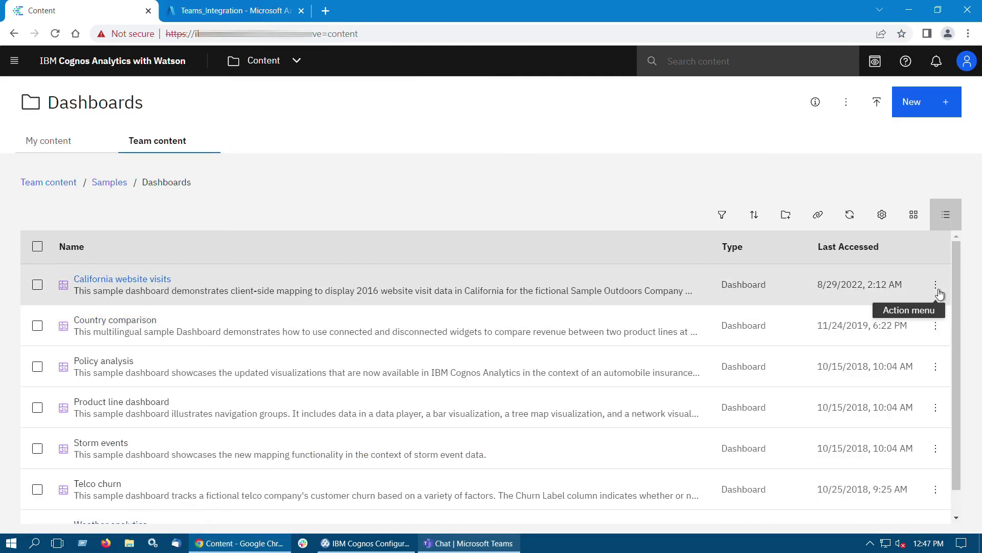
pyautogui.click(936, 285)
pyautogui.click(877, 318)
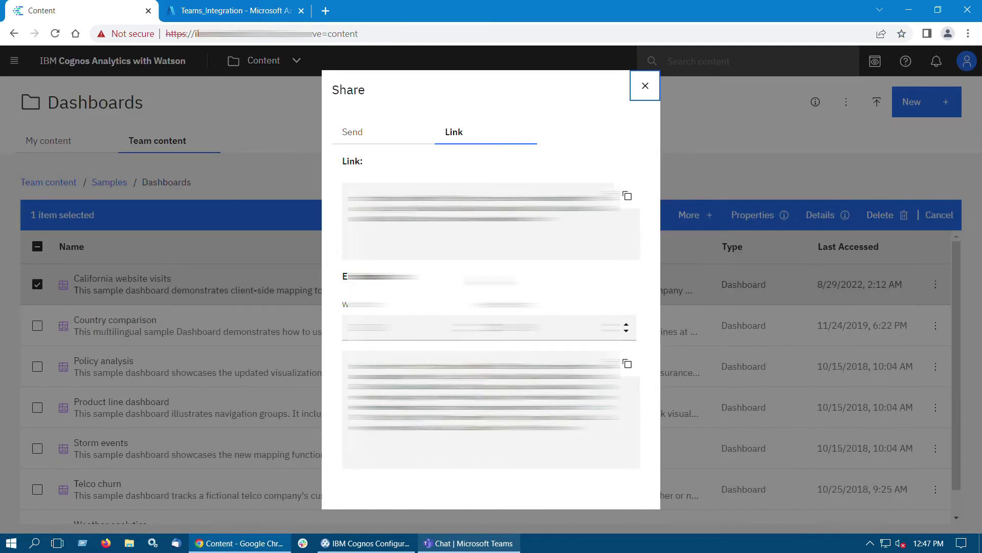
pyautogui.click(362, 142)
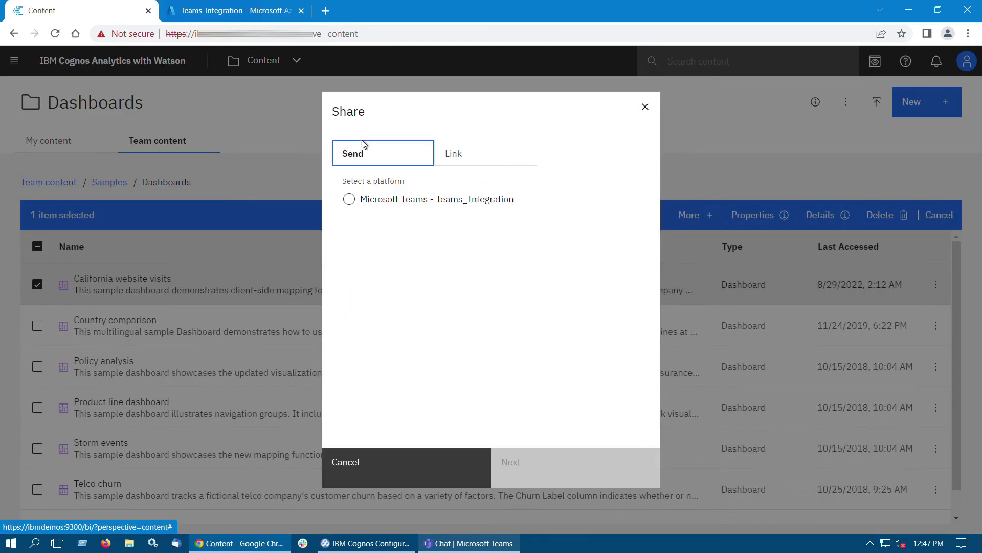
pyautogui.click(350, 200)
pyautogui.click(522, 466)
# Step: Share the dashboard with the recipient in the tncqs team, adding the message "Teams Collaboration" and including the link
pyautogui.click(426, 207)
pyautogui.write('t')
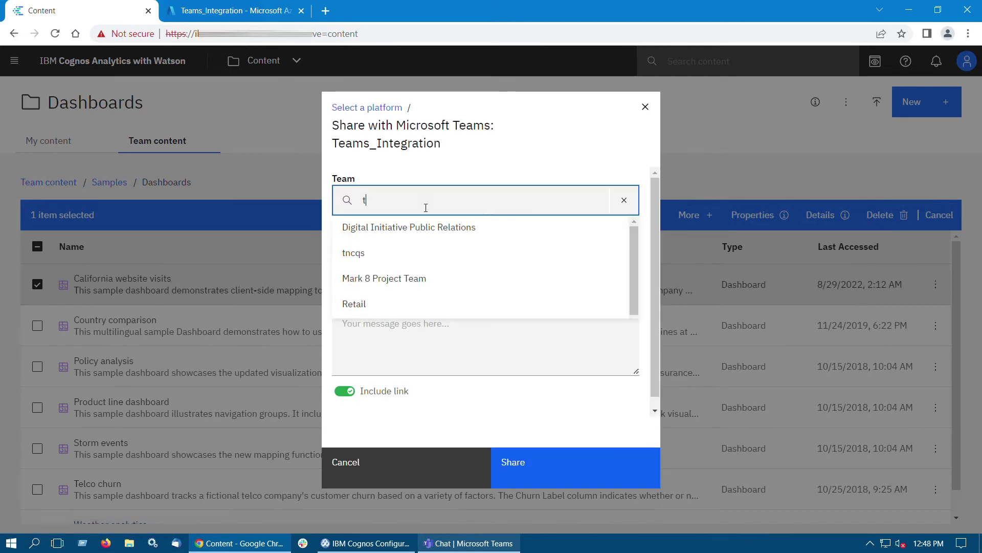
pyautogui.write('nx')
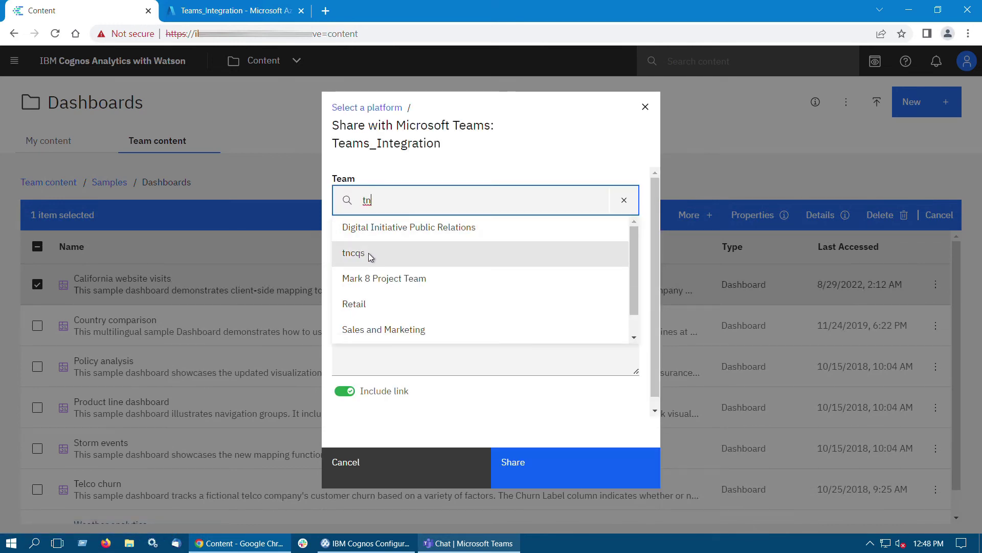
pyautogui.click(366, 253)
pyautogui.click(370, 341)
pyautogui.write('Teams Collab')
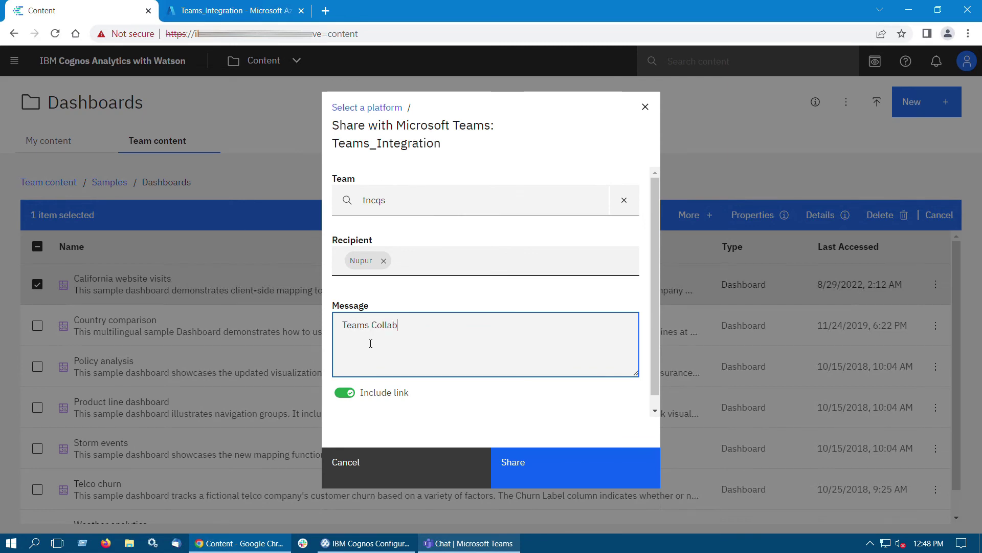
pyautogui.write('oration')
pyautogui.click(531, 482)
# Step: Switch to Microsoft Teams and open the shared California website visits dashboard from the chat message
pyautogui.click(468, 543)
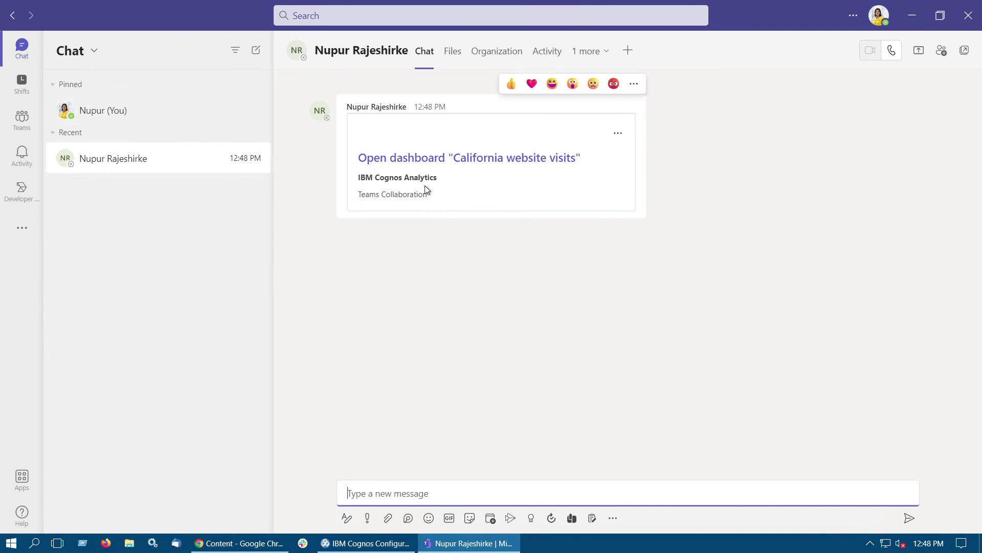
pyautogui.click(428, 159)
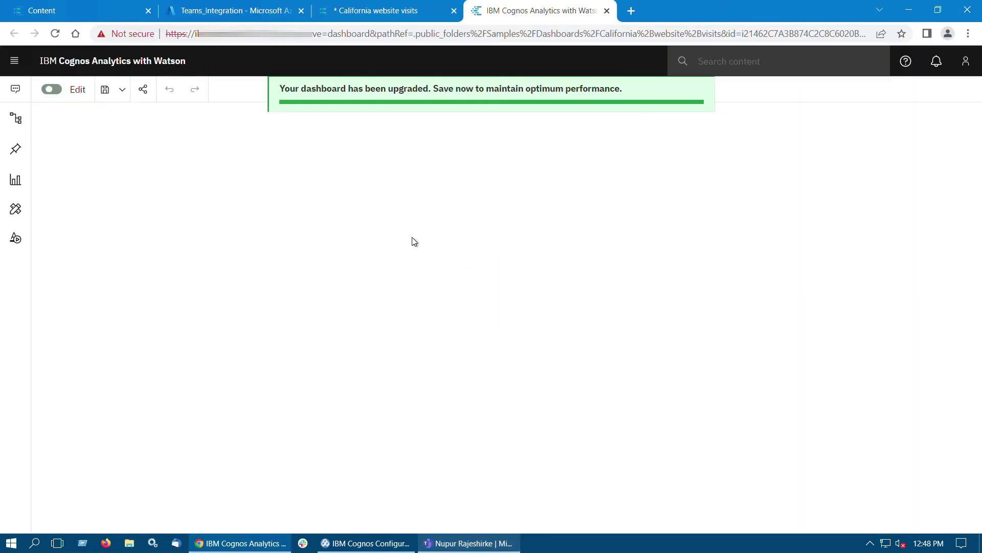